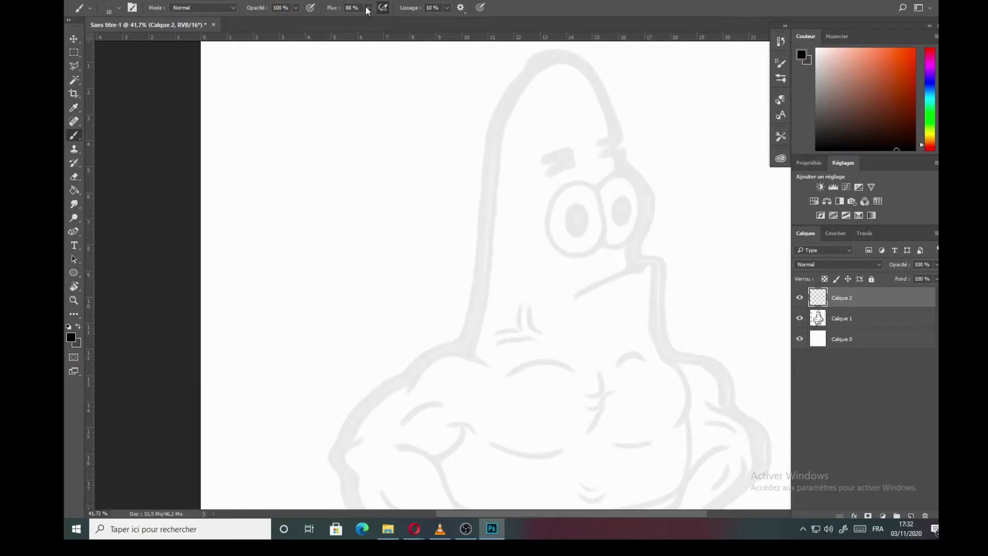
Step: Trace the left edge of the head in black with the Brush, from near the tip down to the shoulder
{"action": "left_click", "coordinate": [118, 9]}
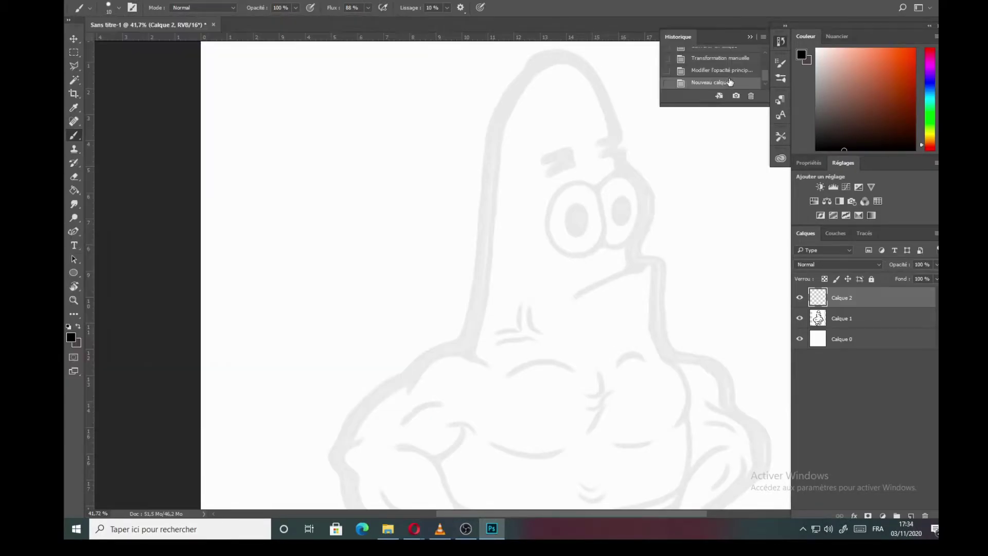
{"action": "left_click", "coordinate": [750, 37]}
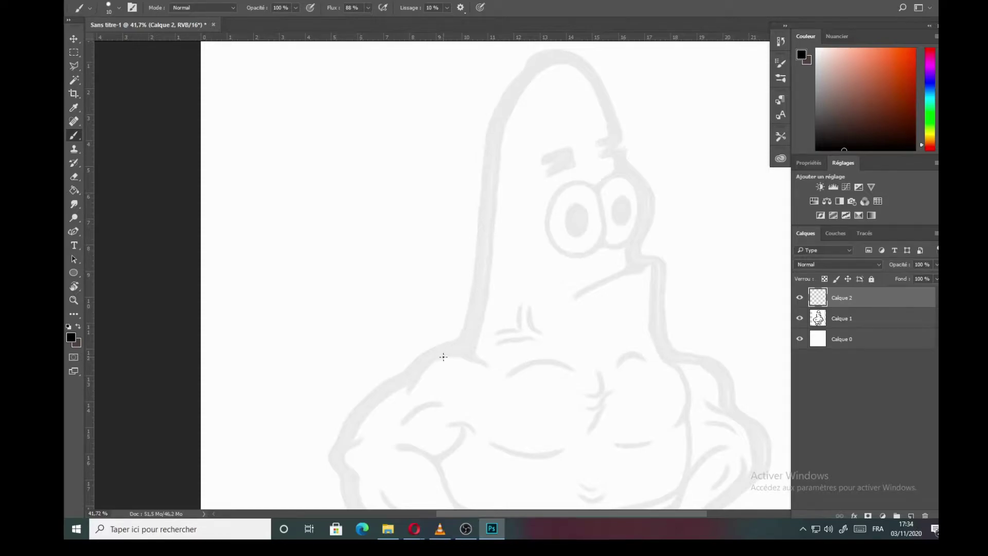
{"action": "left_click_drag", "start_coordinate": [507, 102], "coordinate": [443, 357]}
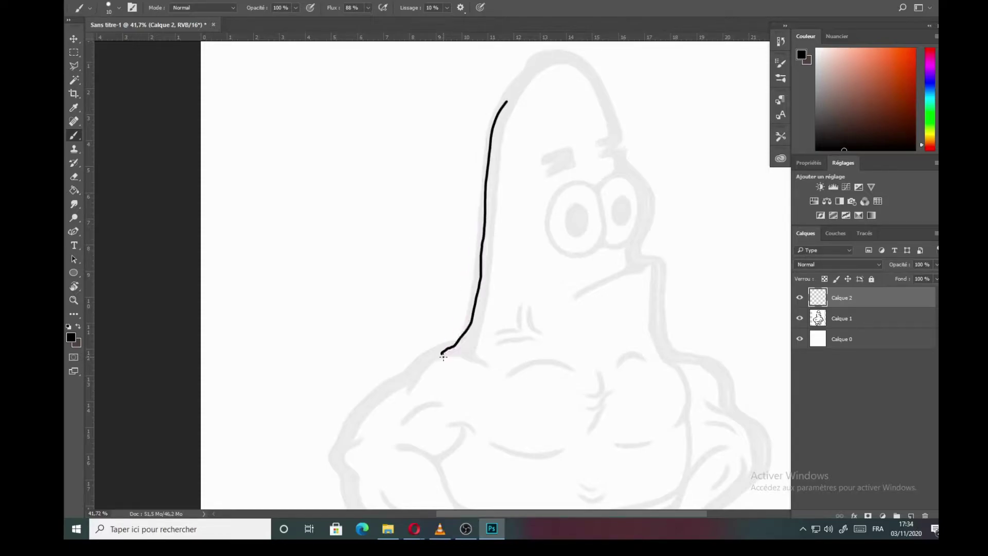
Step: Trace the right forearm's muscle lines and outer edge and the torso's right side down to the waist
{"action": "mouse_move", "coordinate": [329, 338]}
{"action": "left_mouse_down"}
{"action": "mouse_move", "coordinate": [402, 227]}
{"action": "mouse_move", "coordinate": [350, 145]}
{"action": "left_mouse_up"}
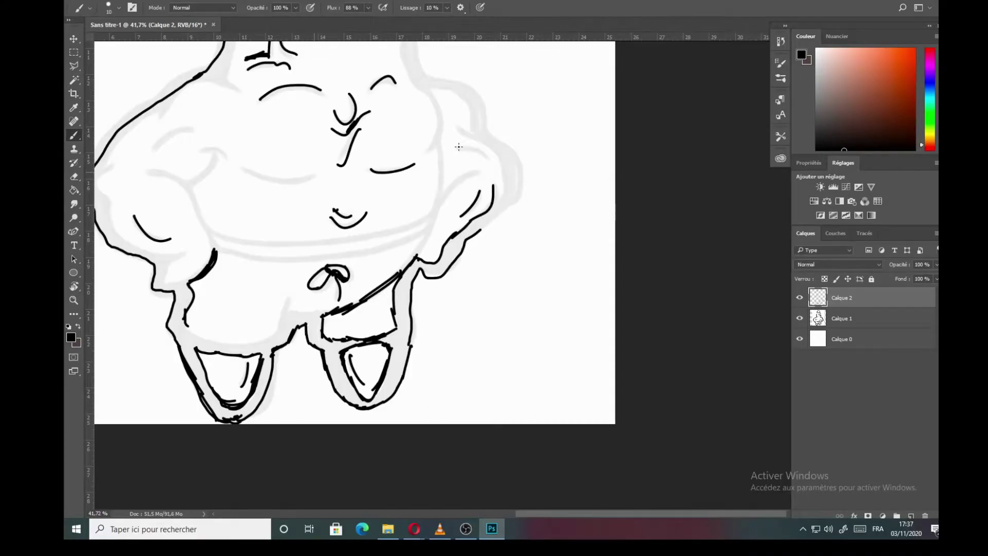
{"action": "left_click_drag", "start_coordinate": [496, 159], "coordinate": [458, 147]}
{"action": "left_click_drag", "start_coordinate": [439, 202], "coordinate": [480, 171]}
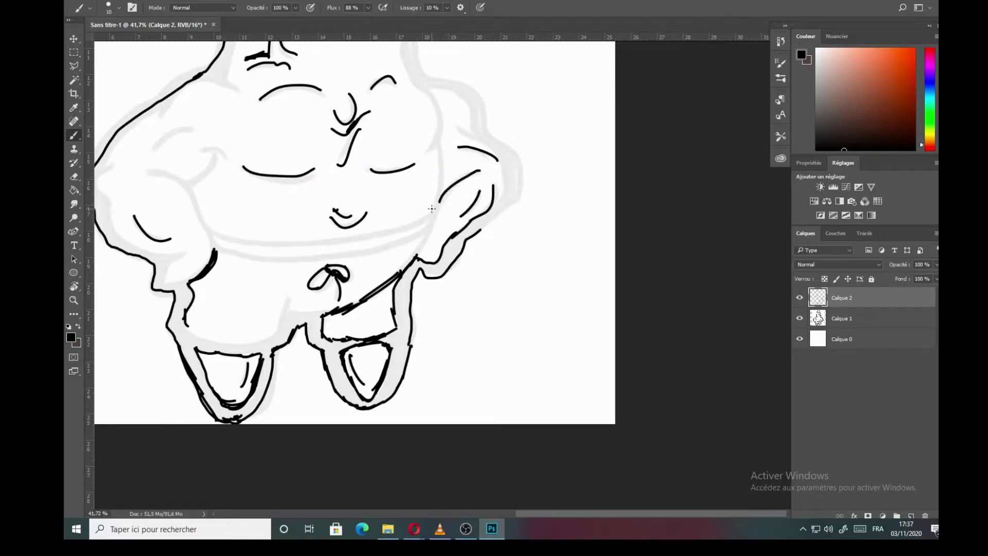
{"action": "left_click_drag", "start_coordinate": [439, 199], "coordinate": [418, 253]}
{"action": "mouse_move", "coordinate": [498, 199]}
{"action": "left_mouse_down"}
{"action": "mouse_move", "coordinate": [492, 186]}
{"action": "mouse_move", "coordinate": [502, 173]}
{"action": "mouse_move", "coordinate": [503, 192]}
{"action": "mouse_move", "coordinate": [523, 182]}
{"action": "mouse_move", "coordinate": [521, 201]}
{"action": "left_mouse_up"}
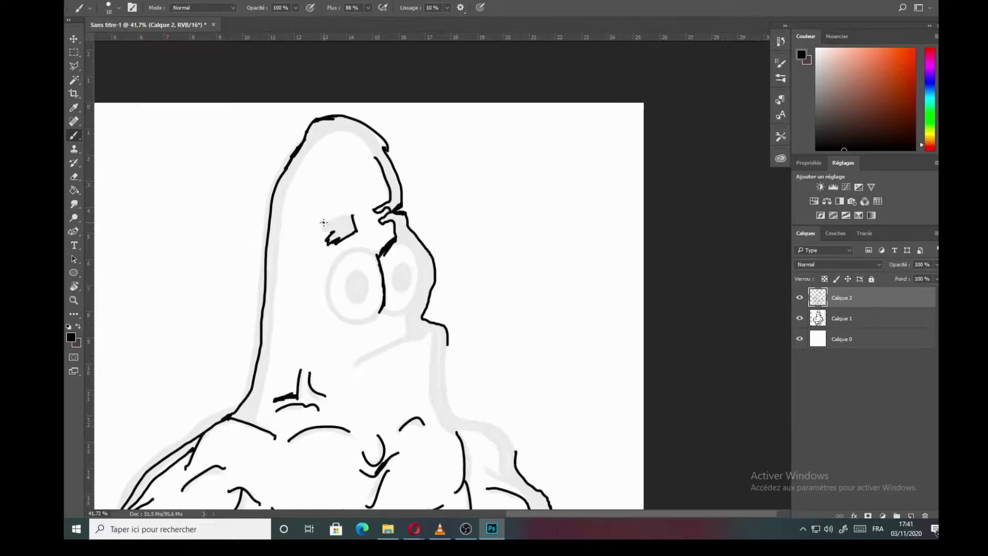
Step: Close the left eyebrow's outline and trace the inner edge of the head contour from the neck around the tip
{"action": "mouse_move", "coordinate": [323, 223]}
{"action": "left_mouse_down"}
{"action": "mouse_move", "coordinate": [350, 211]}
{"action": "mouse_move", "coordinate": [321, 228]}
{"action": "mouse_move", "coordinate": [333, 232]}
{"action": "left_mouse_up"}
{"action": "left_click_drag", "start_coordinate": [306, 157], "coordinate": [264, 429]}
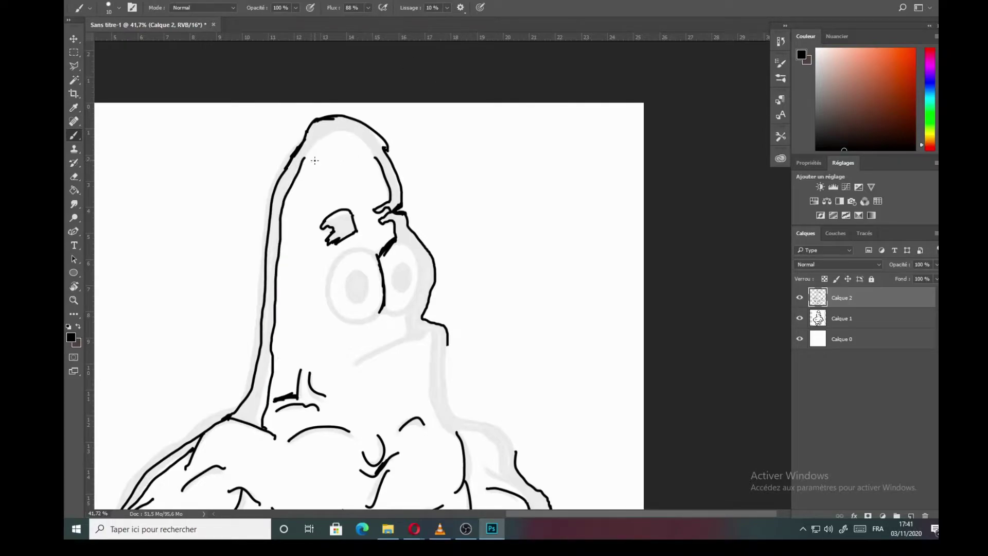
{"action": "mouse_move", "coordinate": [306, 161]}
{"action": "left_mouse_down"}
{"action": "mouse_move", "coordinate": [358, 129]}
{"action": "mouse_move", "coordinate": [381, 159]}
{"action": "left_mouse_up"}
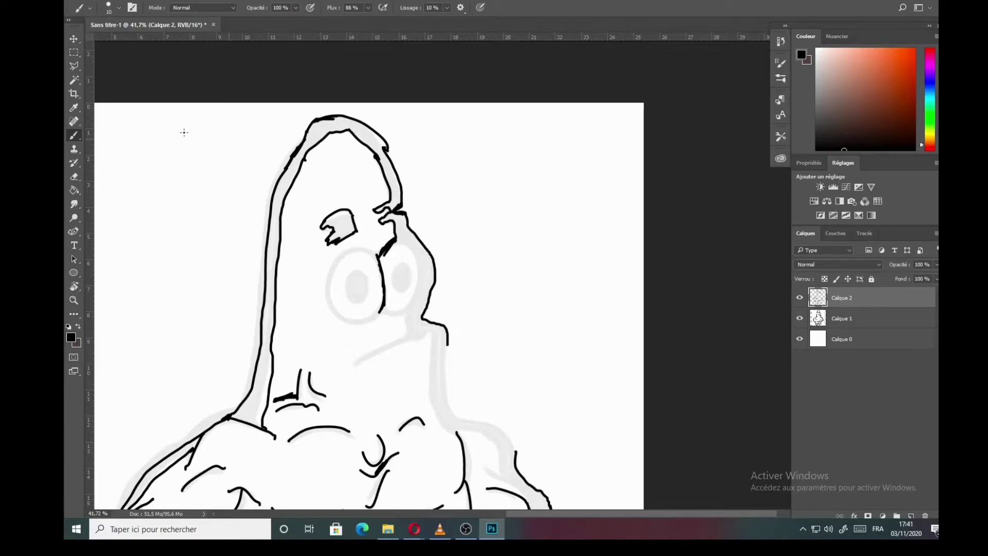
{"action": "left_click", "coordinate": [74, 177]}
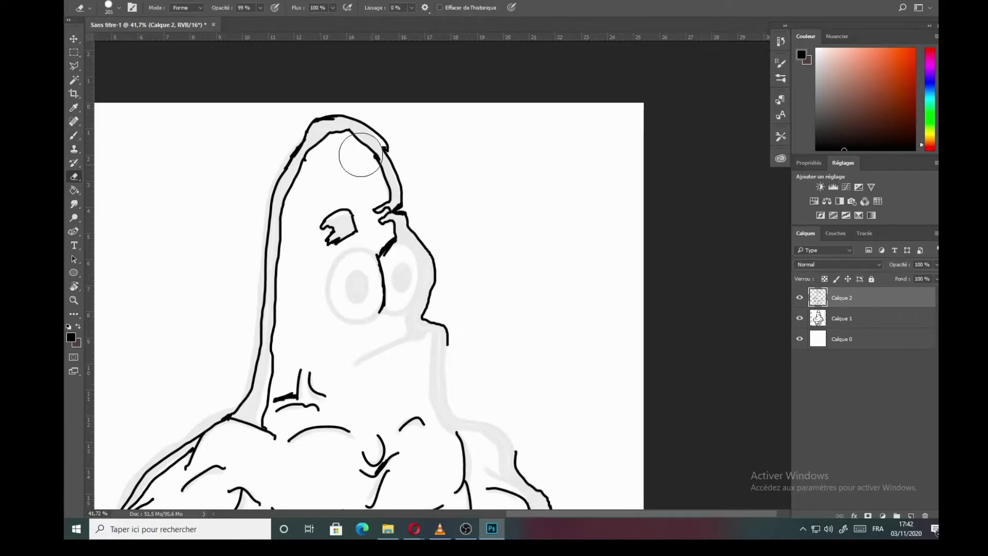
{"action": "mouse_move", "coordinate": [360, 154]}
{"action": "left_mouse_down"}
{"action": "mouse_move", "coordinate": [335, 155]}
{"action": "mouse_move", "coordinate": [342, 137]}
{"action": "left_mouse_up"}
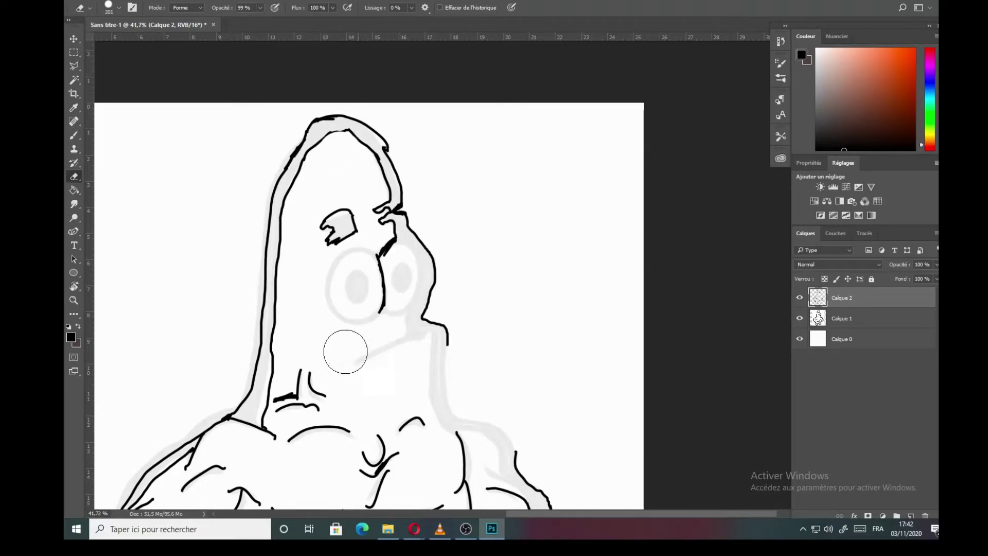
{"action": "mouse_move", "coordinate": [410, 371]}
{"action": "left_mouse_down"}
{"action": "mouse_move", "coordinate": [378, 230]}
{"action": "mouse_move", "coordinate": [449, 225]}
{"action": "mouse_move", "coordinate": [450, 210]}
{"action": "left_mouse_up"}
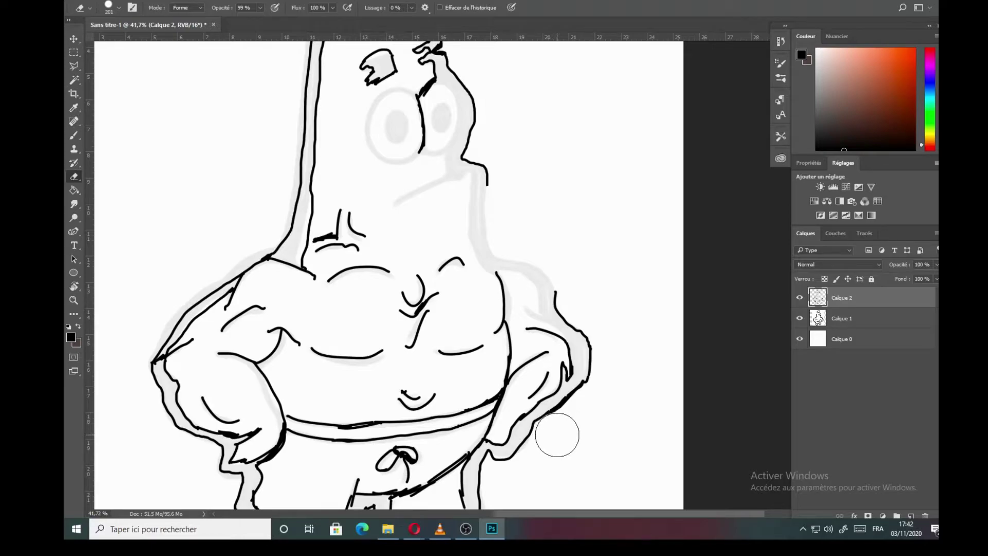
{"action": "left_click_drag", "start_coordinate": [493, 440], "coordinate": [517, 356]}
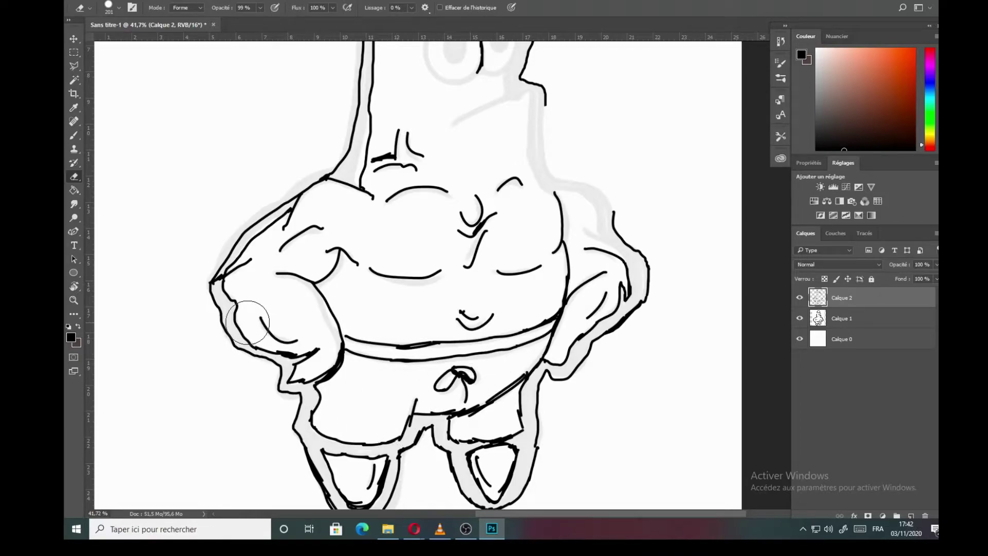
{"action": "mouse_move", "coordinate": [457, 311]}
{"action": "left_mouse_down"}
{"action": "mouse_move", "coordinate": [404, 366]}
{"action": "mouse_move", "coordinate": [404, 404]}
{"action": "left_mouse_up"}
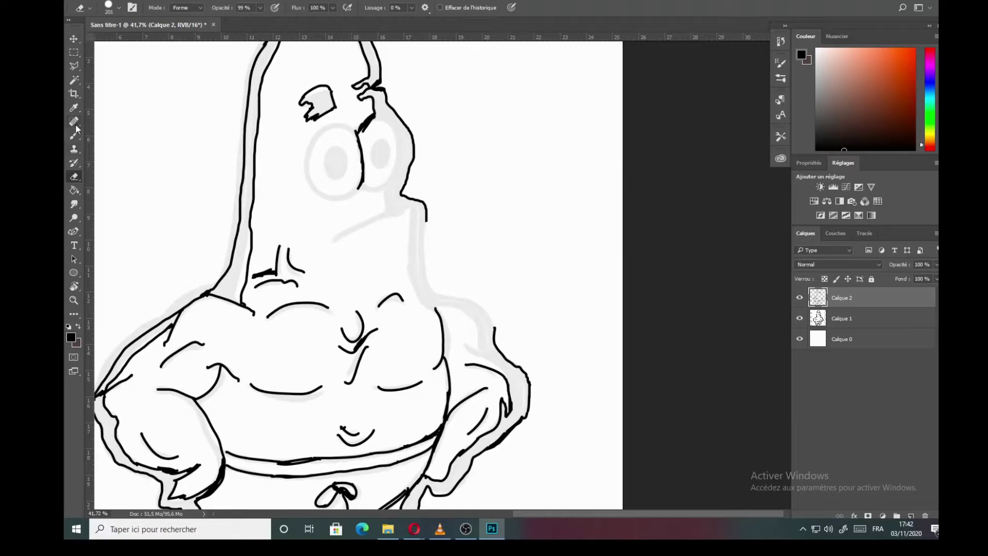
Step: Switch to the Brush and set its size to 113 px
{"action": "key", "text": "b"}
{"action": "left_click", "coordinate": [119, 8]}
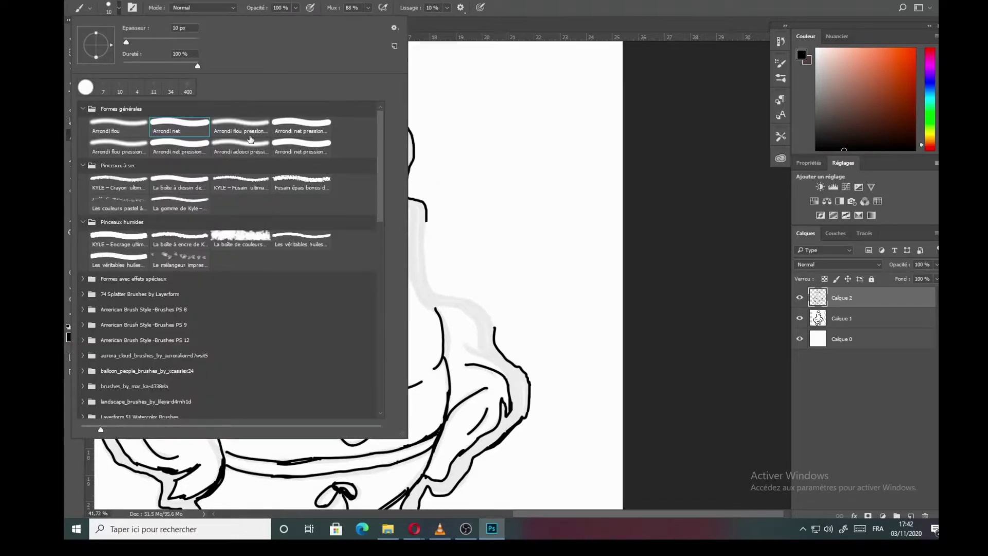
{"action": "left_click", "coordinate": [147, 36]}
{"action": "type", "text": "97"}
{"action": "key", "text": "Return"}
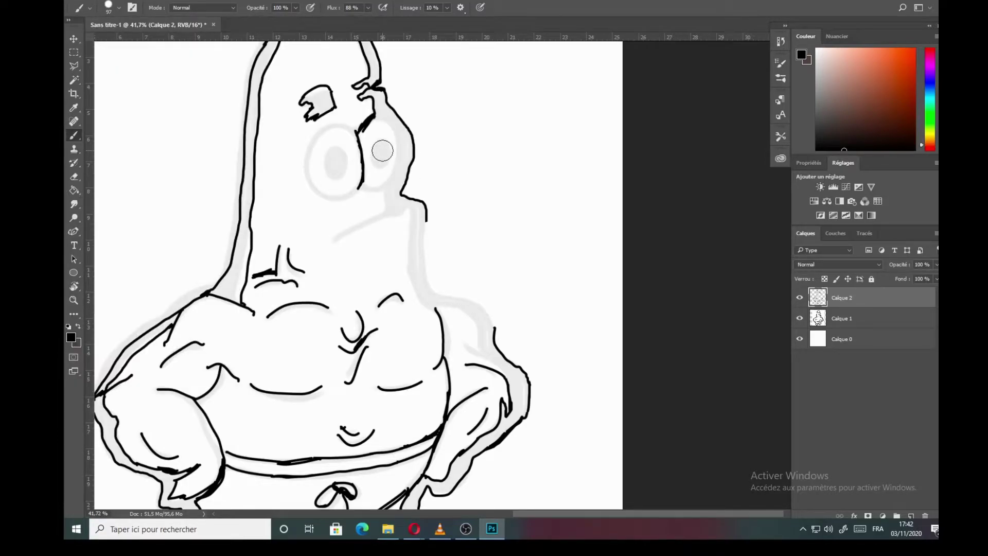
{"action": "left_click", "coordinate": [118, 8]}
{"action": "left_click", "coordinate": [162, 38]}
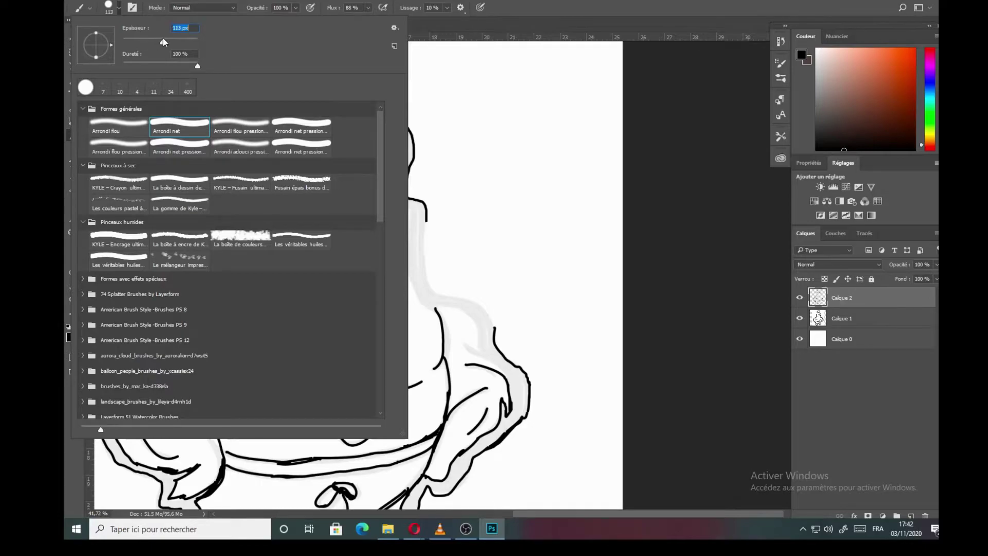
{"action": "key", "text": "Return"}
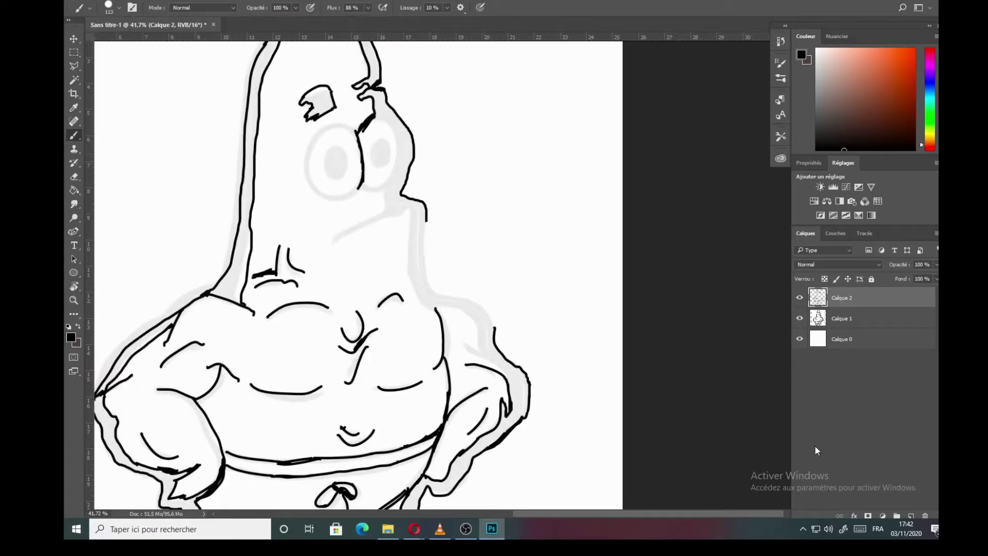
Step: Add a new layer and stamp a black dot as the right eye's pupil
{"action": "left_click", "coordinate": [911, 516]}
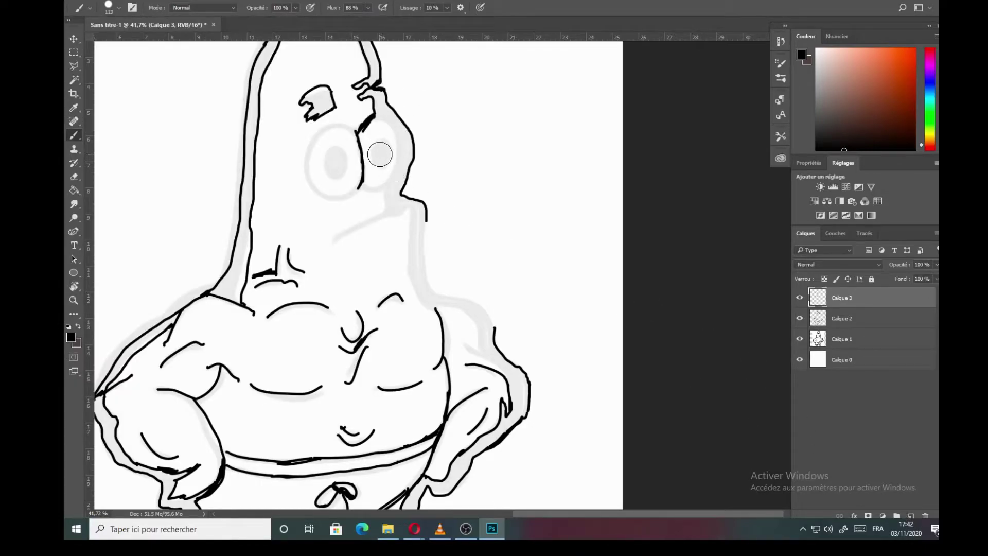
{"action": "left_click", "coordinate": [383, 152]}
{"action": "left_click", "coordinate": [382, 153]}
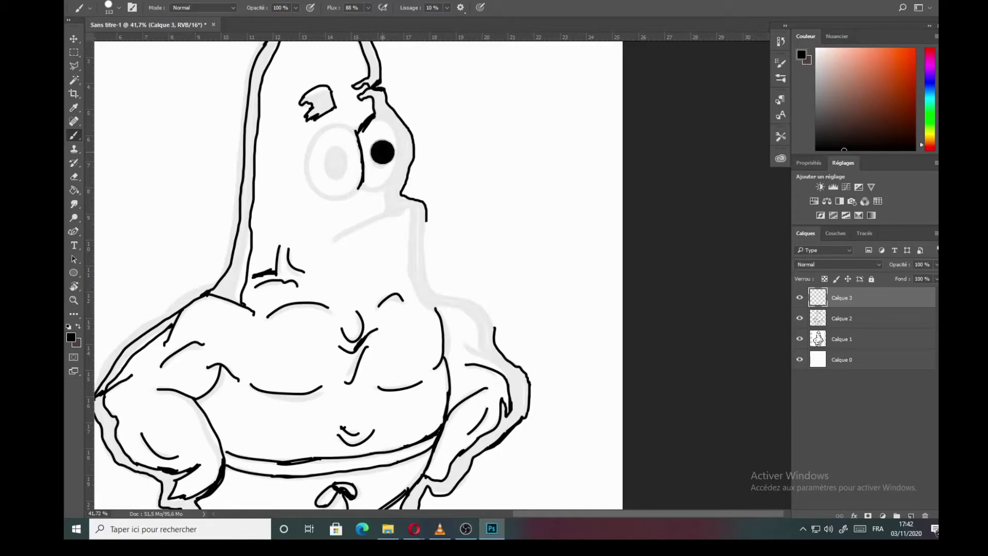
Step: Stretch the pupil into an upright oval with Free Transform, about 85% wide and 119% high
{"action": "key", "text": "ctrl+t"}
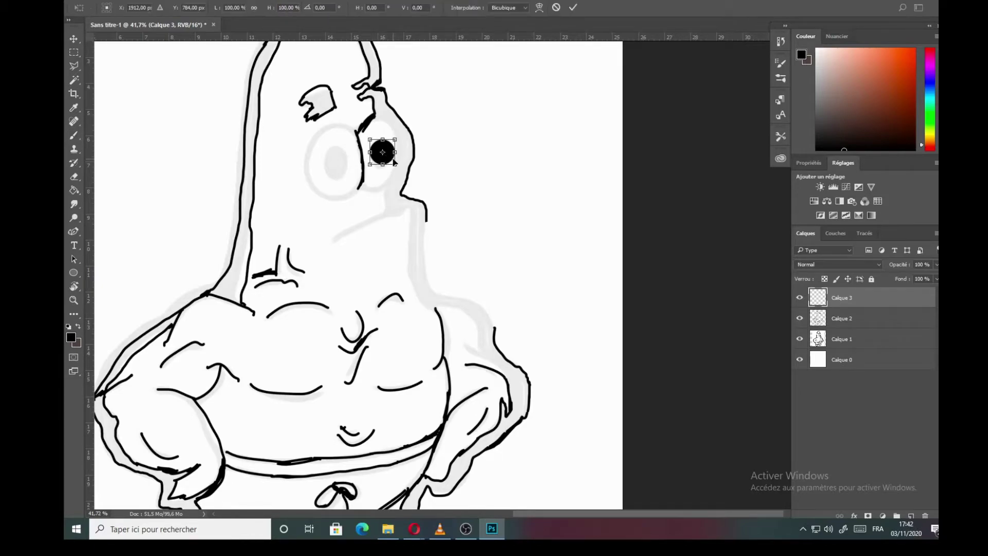
{"action": "left_click_drag", "start_coordinate": [395, 153], "coordinate": [380, 168]}
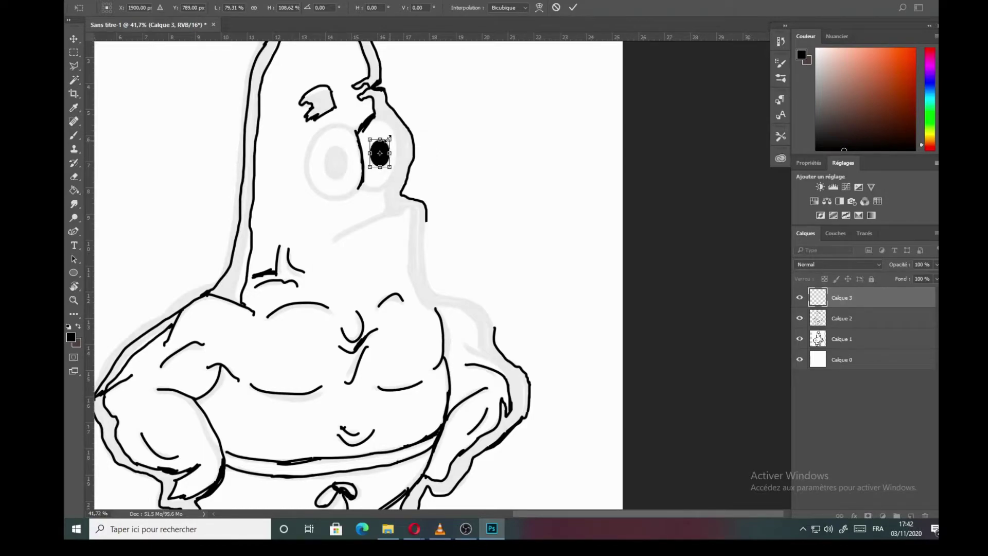
{"action": "left_click_drag", "start_coordinate": [389, 139], "coordinate": [391, 138]}
Step: Warp the pupil's upper-right corner slightly upward and inward, and apply the transformation
{"action": "right_click", "coordinate": [385, 146]}
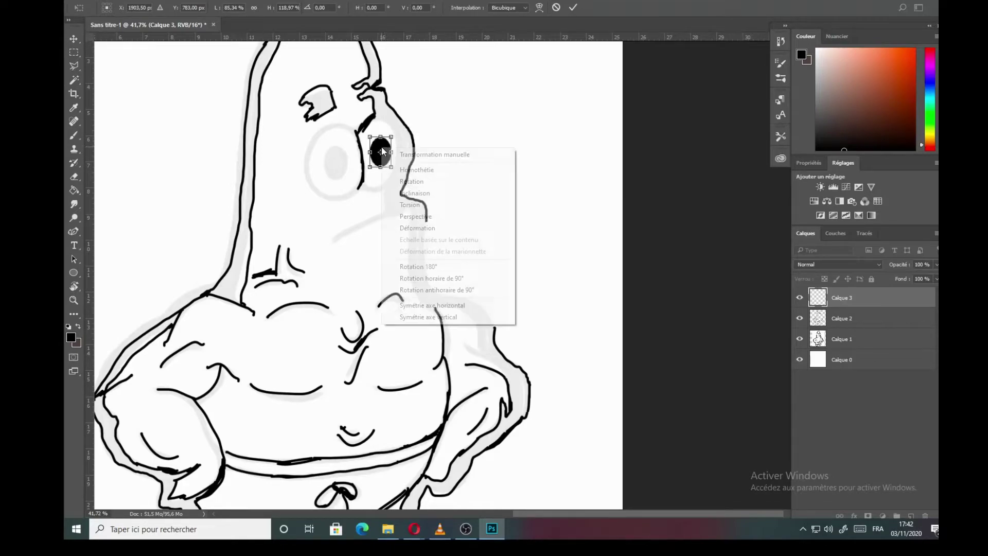
{"action": "left_click", "coordinate": [425, 228]}
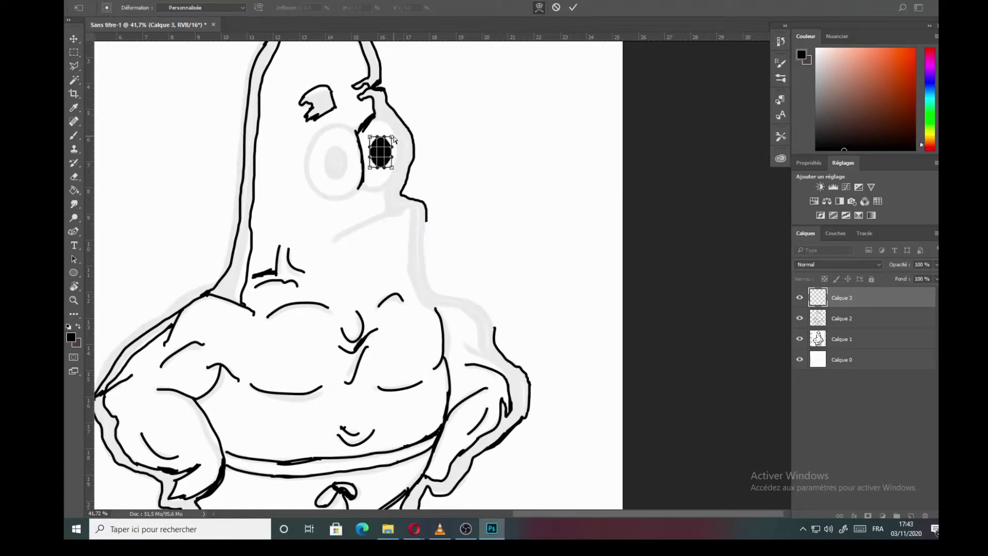
{"action": "left_click_drag", "start_coordinate": [393, 137], "coordinate": [389, 134]}
{"action": "key", "text": "Return"}
{"action": "key", "text": "b"}
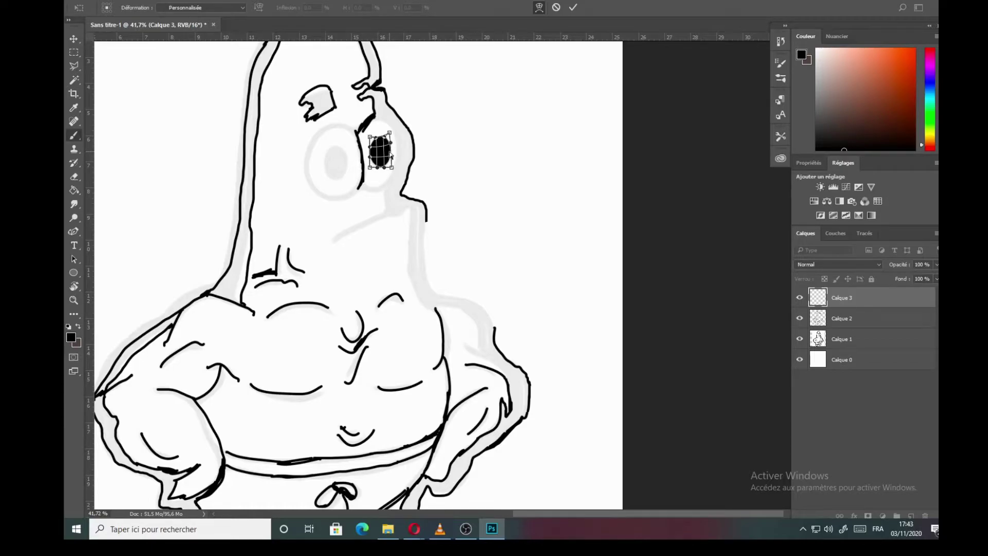
{"action": "key", "text": "ctrl+t"}
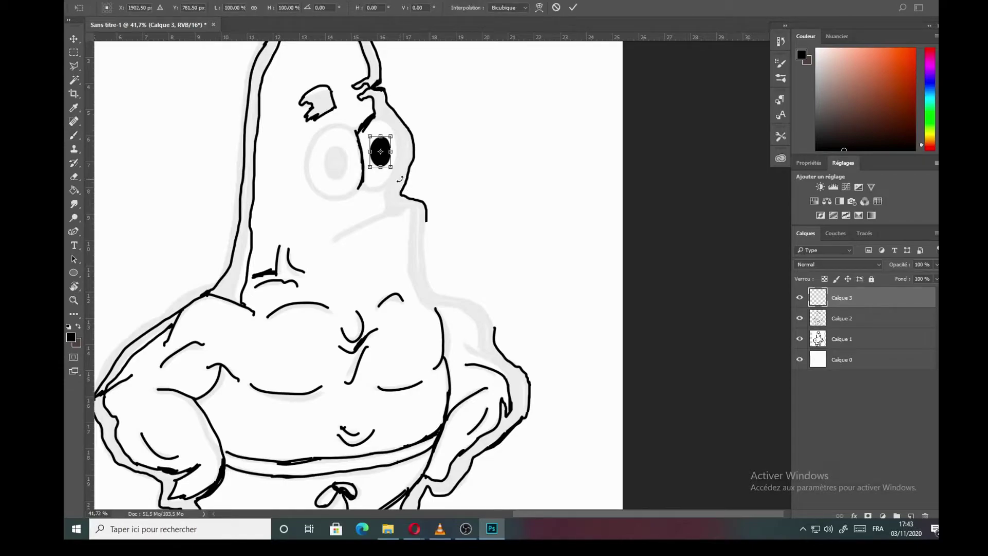
{"action": "key", "text": "Return"}
{"action": "key", "text": "b"}
Step: Duplicate the pupil layer and fit the copy, slightly enlarged, over the left eye's sketched pupil
{"action": "key", "text": "ctrl+j"}
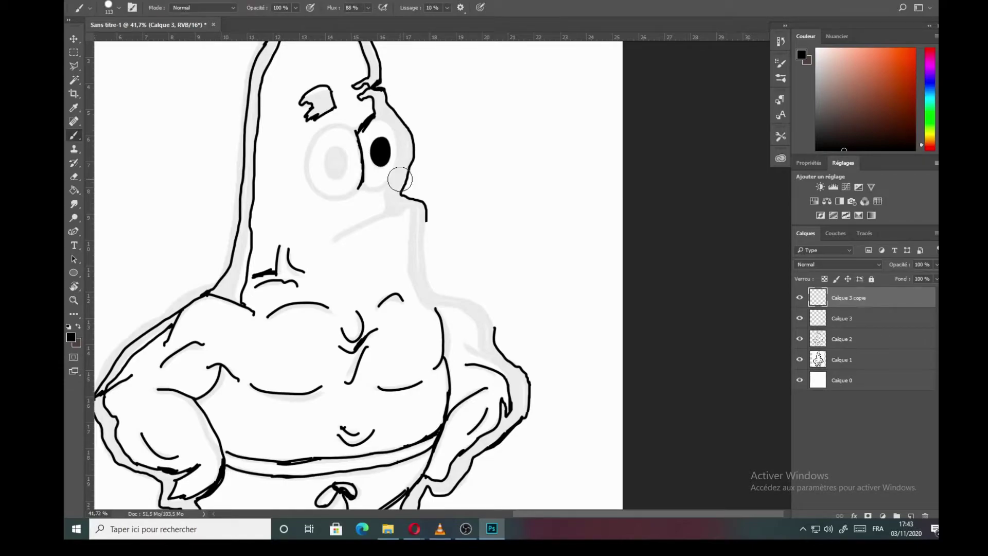
{"action": "left_click", "coordinate": [74, 39]}
{"action": "left_click_drag", "start_coordinate": [386, 152], "coordinate": [339, 164]}
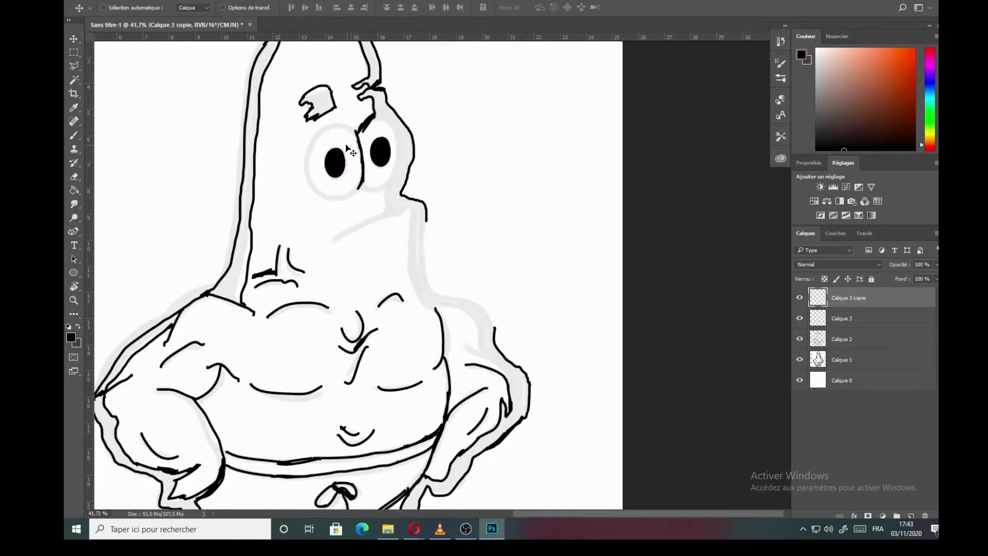
{"action": "key", "text": "ctrl+t"}
{"action": "left_click_drag", "start_coordinate": [348, 147], "coordinate": [356, 155]}
{"action": "key", "text": "Return"}
Step: Set the brush size to 10 px and trace the neck's right edge down toward the shoulder
{"action": "left_click", "coordinate": [74, 135]}
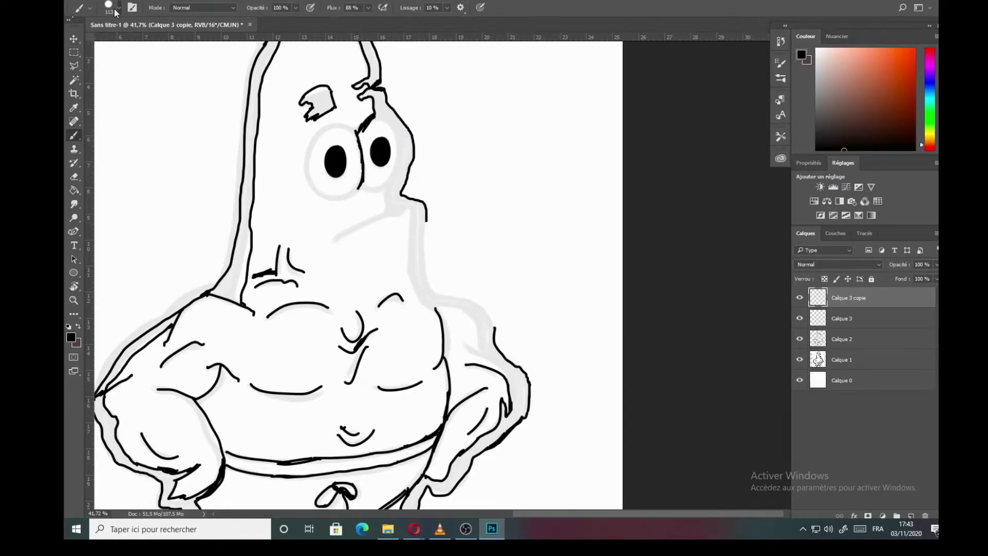
{"action": "left_click", "coordinate": [119, 8]}
{"action": "left_click", "coordinate": [181, 27]}
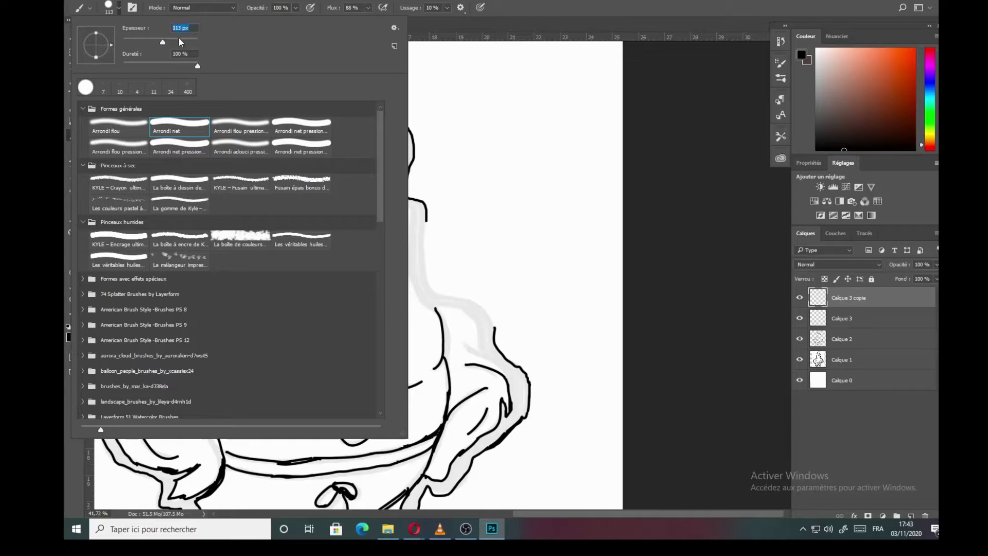
{"action": "type", "text": "10"}
{"action": "key", "text": "Return"}
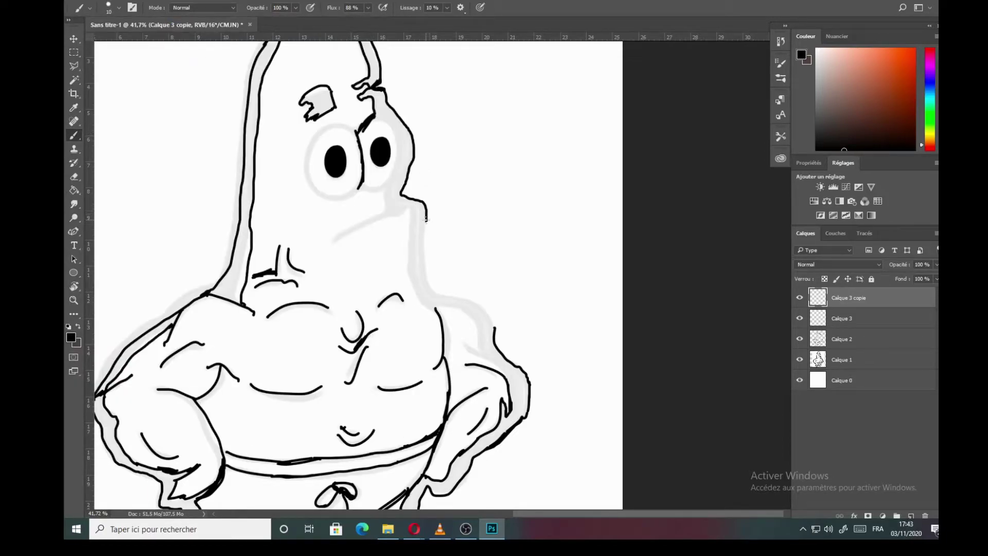
{"action": "mouse_move", "coordinate": [426, 219]}
{"action": "left_mouse_down"}
{"action": "mouse_move", "coordinate": [432, 289]}
{"action": "mouse_move", "coordinate": [489, 296]}
{"action": "mouse_move", "coordinate": [540, 270]}
{"action": "mouse_move", "coordinate": [402, 218]}
{"action": "left_mouse_up"}
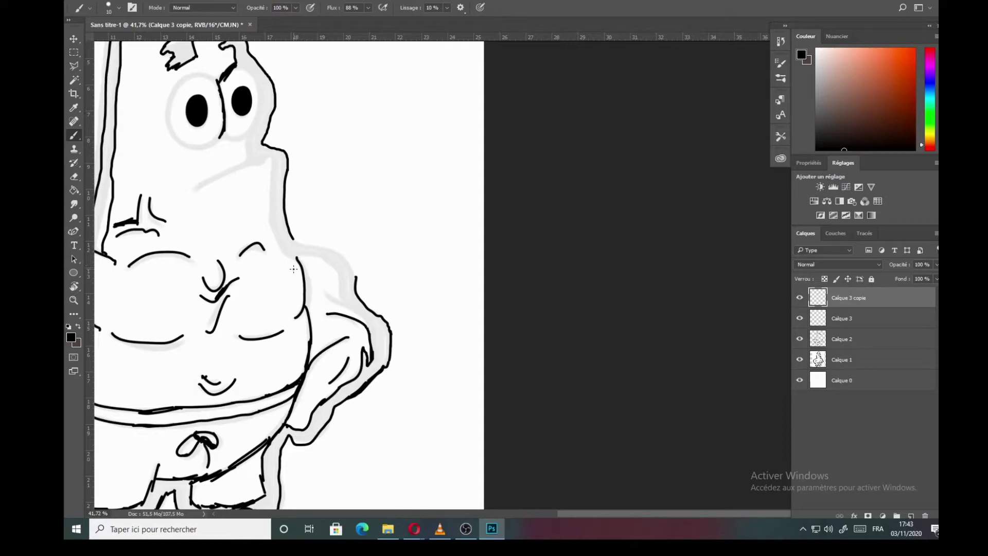
Step: Trace the outer and inner contours of the right shoulder and upper arm, plus the curve beside the chest
{"action": "mouse_move", "coordinate": [328, 236]}
{"action": "left_mouse_down"}
{"action": "mouse_move", "coordinate": [286, 134]}
{"action": "mouse_move", "coordinate": [301, 99]}
{"action": "mouse_move", "coordinate": [324, 131]}
{"action": "left_mouse_up"}
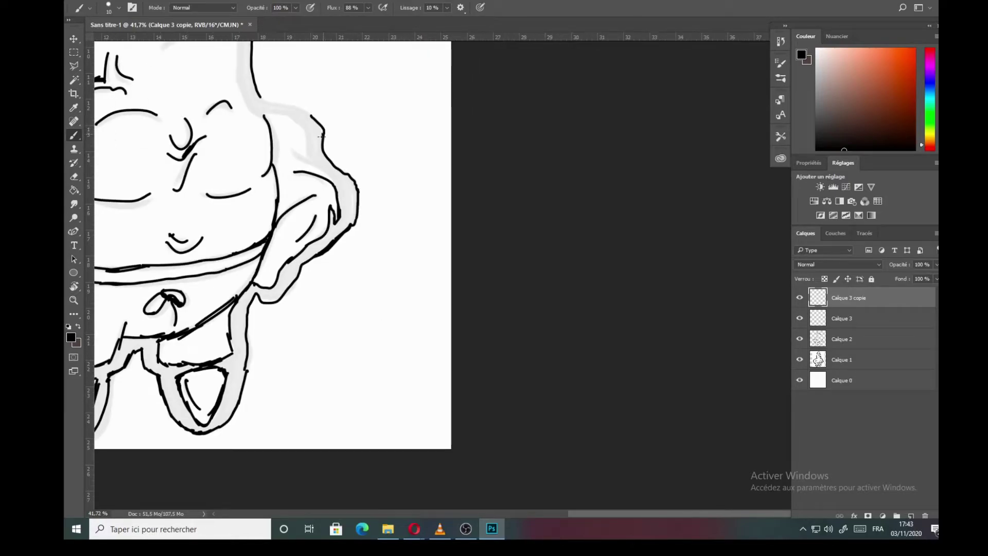
{"action": "left_click_drag", "start_coordinate": [260, 96], "coordinate": [313, 117]}
{"action": "mouse_move", "coordinate": [292, 150]}
{"action": "left_mouse_down"}
{"action": "mouse_move", "coordinate": [312, 157]}
{"action": "mouse_move", "coordinate": [306, 144]}
{"action": "mouse_move", "coordinate": [308, 152]}
{"action": "left_mouse_up"}
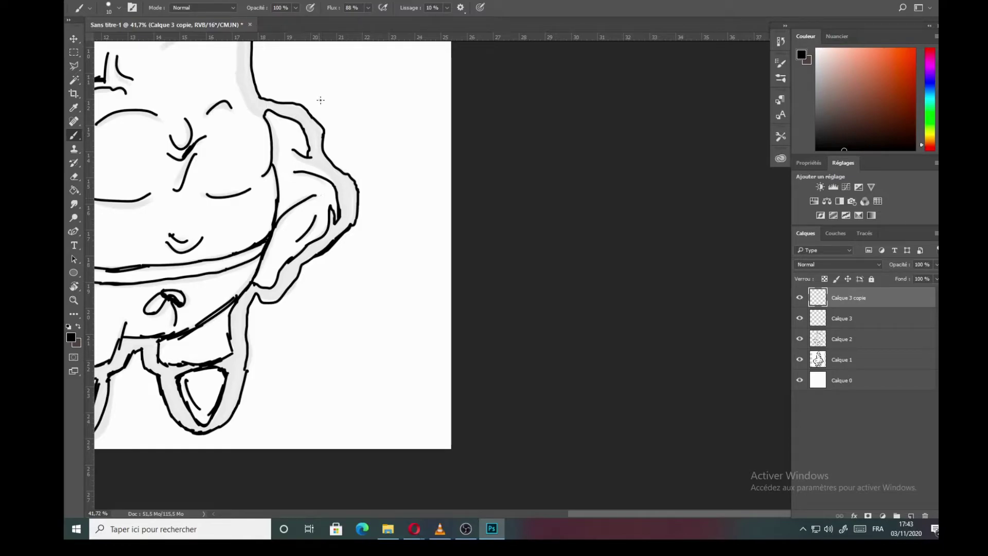
{"action": "left_click_drag", "start_coordinate": [293, 151], "coordinate": [336, 184]}
{"action": "scroll", "coordinate": [278, 180], "scroll_direction": "up", "scroll_amount": 3}
{"action": "scroll", "coordinate": [278, 180], "scroll_direction": "left", "scroll_amount": 1}
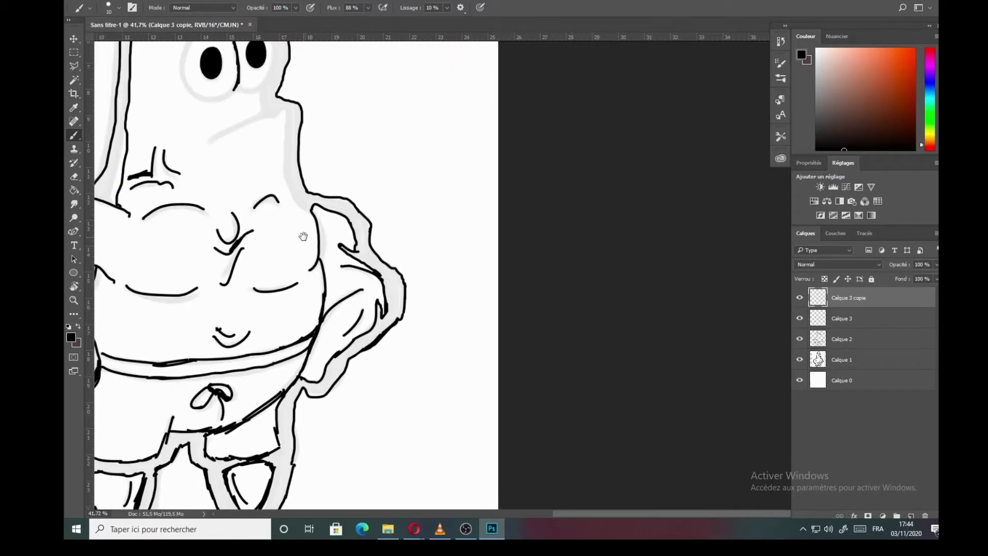
{"action": "mouse_move", "coordinate": [316, 208]}
{"action": "left_mouse_down"}
{"action": "mouse_move", "coordinate": [329, 242]}
{"action": "mouse_move", "coordinate": [323, 257]}
{"action": "left_mouse_up"}
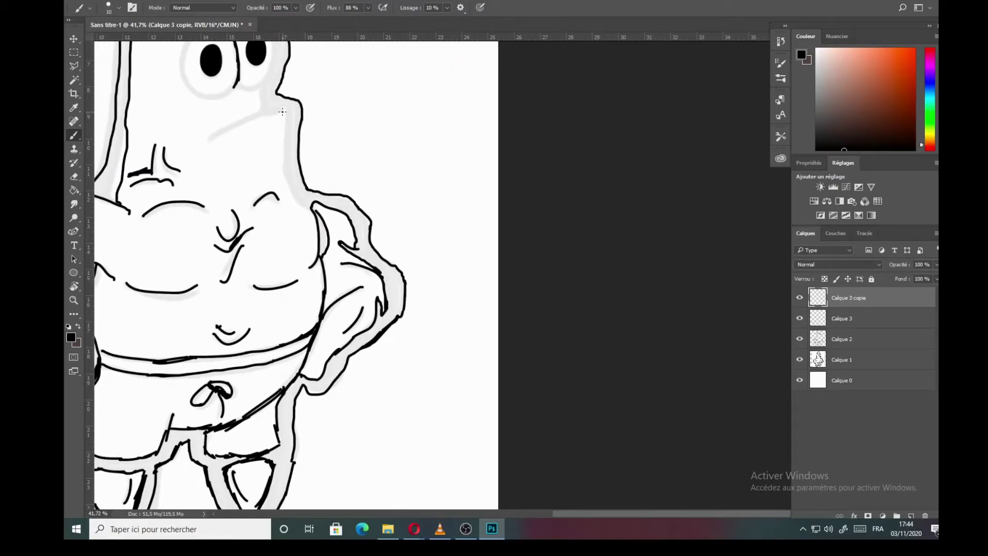
Step: Trace the inner contour on the neck's right side, both edges of the mouth line, and the right eye's outline in black
{"action": "mouse_move", "coordinate": [273, 115]}
{"action": "left_mouse_down"}
{"action": "mouse_move", "coordinate": [282, 106]}
{"action": "mouse_move", "coordinate": [289, 185]}
{"action": "mouse_move", "coordinate": [309, 210]}
{"action": "left_mouse_up"}
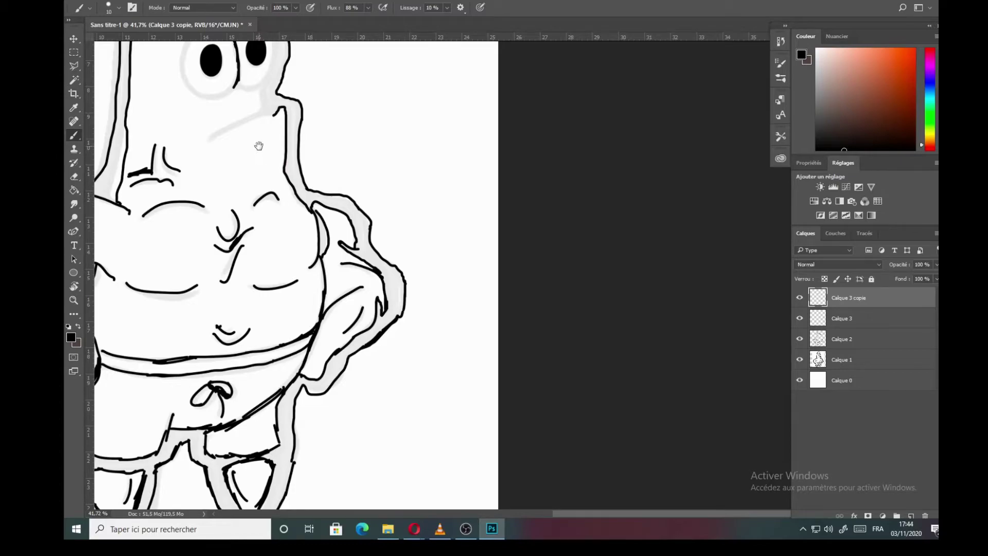
{"action": "mouse_move", "coordinate": [258, 146]}
{"action": "left_mouse_down"}
{"action": "mouse_move", "coordinate": [313, 202]}
{"action": "mouse_move", "coordinate": [304, 206]}
{"action": "left_mouse_up"}
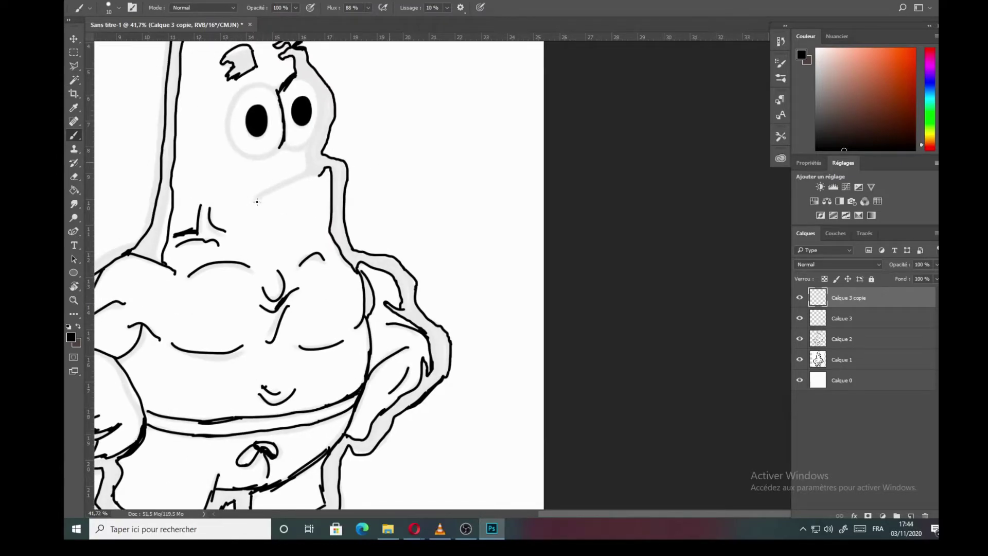
{"action": "left_click_drag", "start_coordinate": [256, 202], "coordinate": [290, 186]}
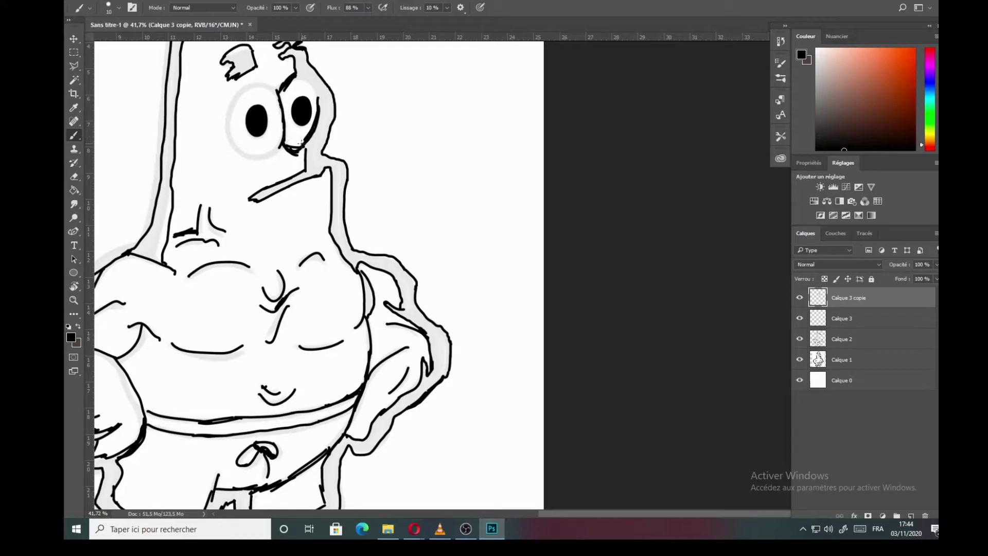
Step: Switch to the Eraser and adjust its brush size
{"action": "left_click", "coordinate": [73, 177]}
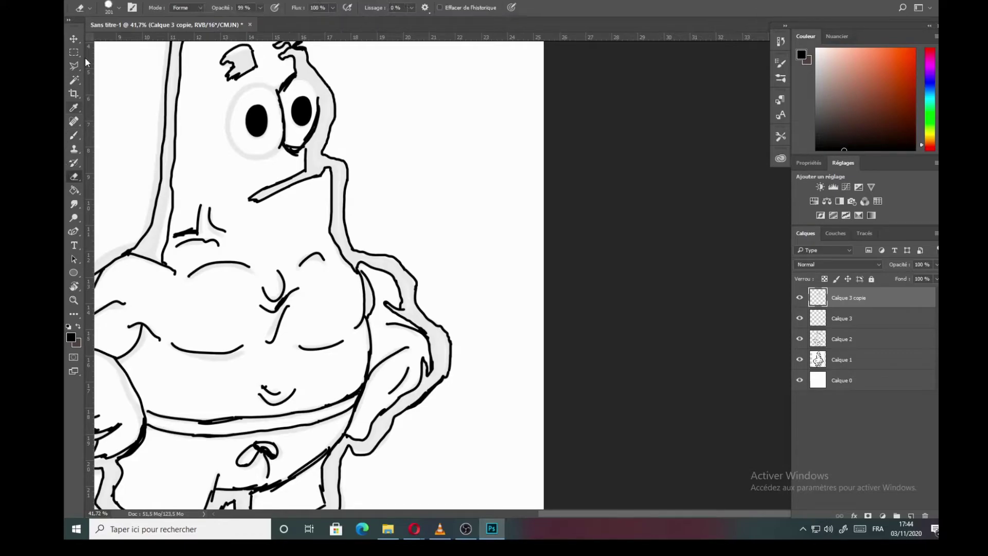
{"action": "left_click", "coordinate": [118, 7]}
{"action": "key", "text": "Return"}
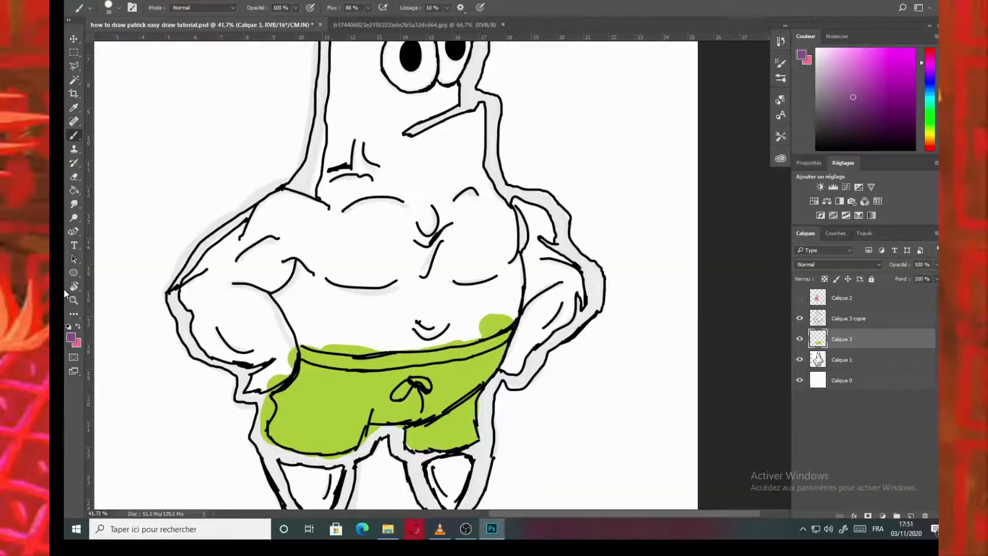
Step: Paint the left and right ends of the shorts' waistband purple on layer Calque 3, keeping between the two black lines
{"action": "left_click_drag", "start_coordinate": [364, 358], "coordinate": [395, 359]}
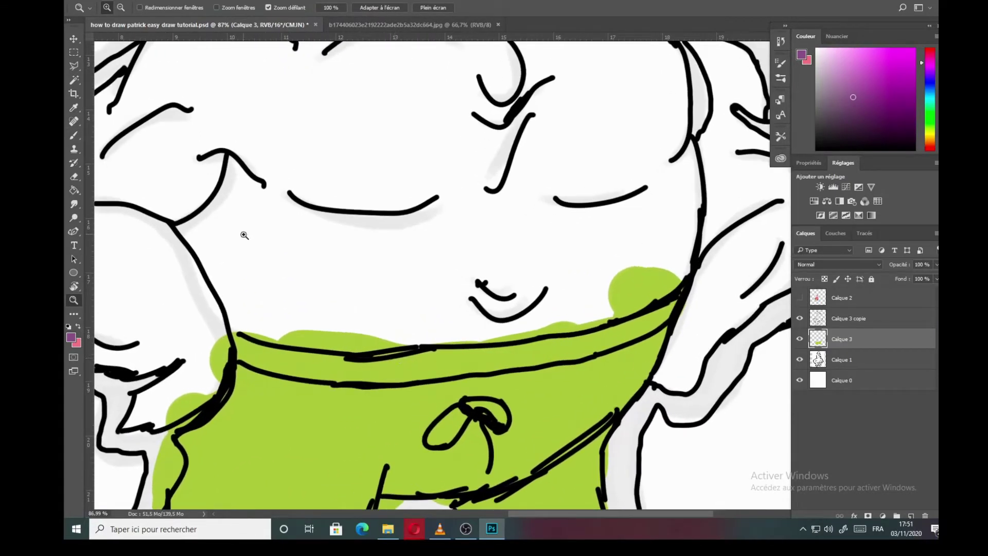
{"action": "left_click", "coordinate": [74, 136]}
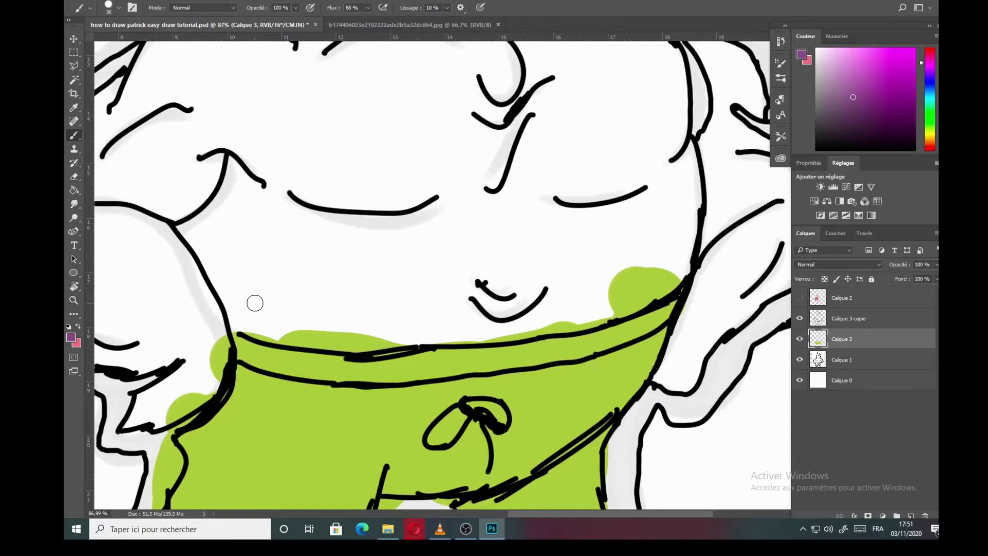
{"action": "left_click", "coordinate": [245, 348]}
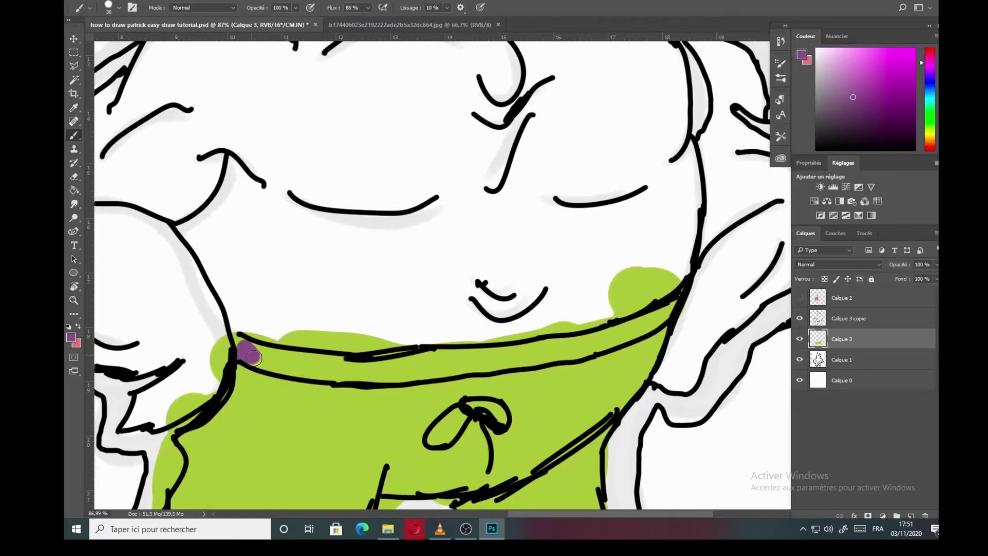
{"action": "left_click_drag", "start_coordinate": [256, 358], "coordinate": [256, 355]}
{"action": "mouse_move", "coordinate": [243, 349]}
{"action": "left_mouse_down"}
{"action": "mouse_move", "coordinate": [233, 338]}
{"action": "mouse_move", "coordinate": [286, 369]}
{"action": "mouse_move", "coordinate": [307, 361]}
{"action": "mouse_move", "coordinate": [307, 372]}
{"action": "mouse_move", "coordinate": [318, 360]}
{"action": "mouse_move", "coordinate": [317, 372]}
{"action": "left_mouse_up"}
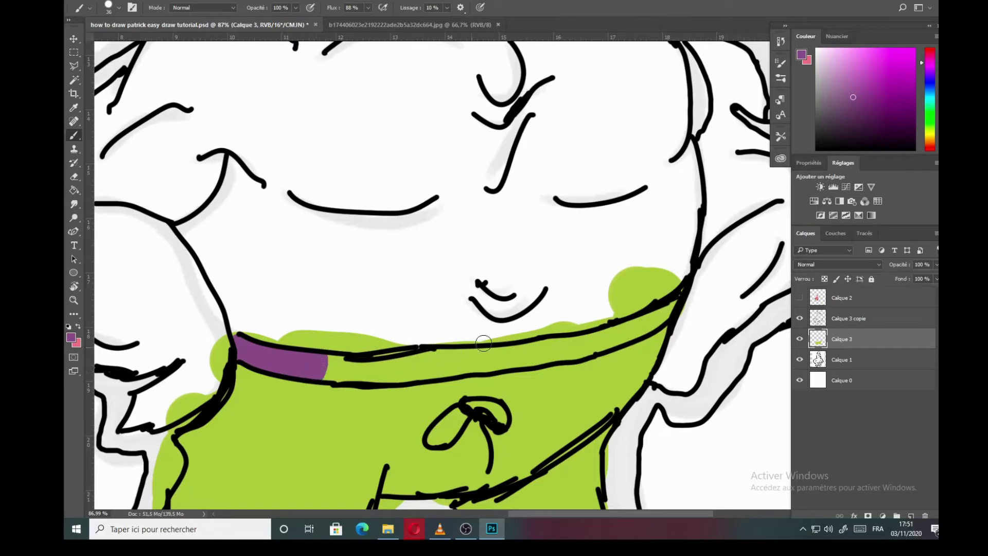
{"action": "mouse_move", "coordinate": [668, 309]}
{"action": "left_mouse_down"}
{"action": "mouse_move", "coordinate": [640, 328]}
{"action": "mouse_move", "coordinate": [662, 315]}
{"action": "mouse_move", "coordinate": [558, 351]}
{"action": "left_mouse_up"}
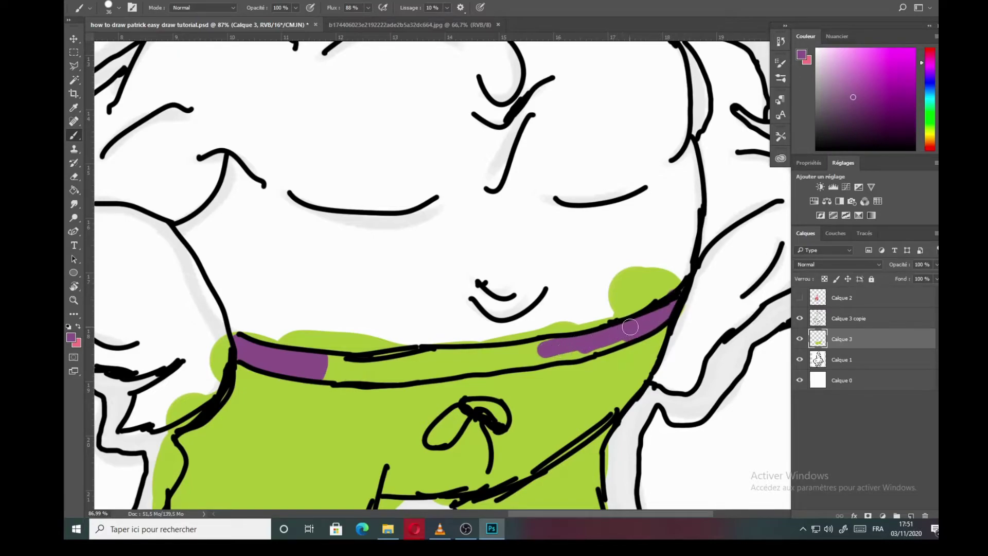
{"action": "mouse_move", "coordinate": [630, 327]}
{"action": "left_mouse_down"}
{"action": "mouse_move", "coordinate": [576, 351]}
{"action": "mouse_move", "coordinate": [597, 345]}
{"action": "mouse_move", "coordinate": [525, 353]}
{"action": "mouse_move", "coordinate": [576, 354]}
{"action": "mouse_move", "coordinate": [536, 359]}
{"action": "mouse_move", "coordinate": [549, 344]}
{"action": "mouse_move", "coordinate": [560, 350]}
{"action": "mouse_move", "coordinate": [517, 358]}
{"action": "left_mouse_up"}
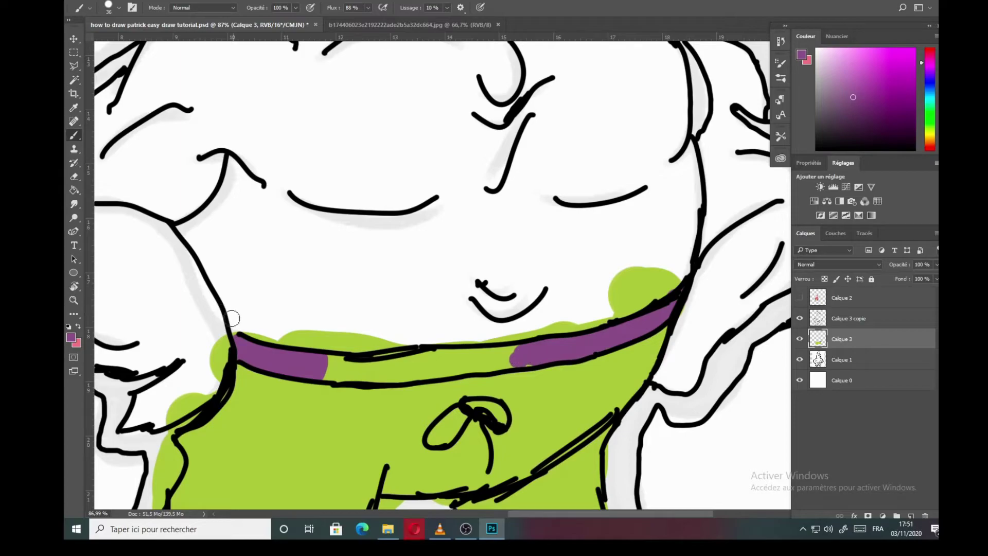
Step: Fill the remaining green middle section of the waistband with purple
{"action": "left_click_drag", "start_coordinate": [307, 355], "coordinate": [536, 350]}
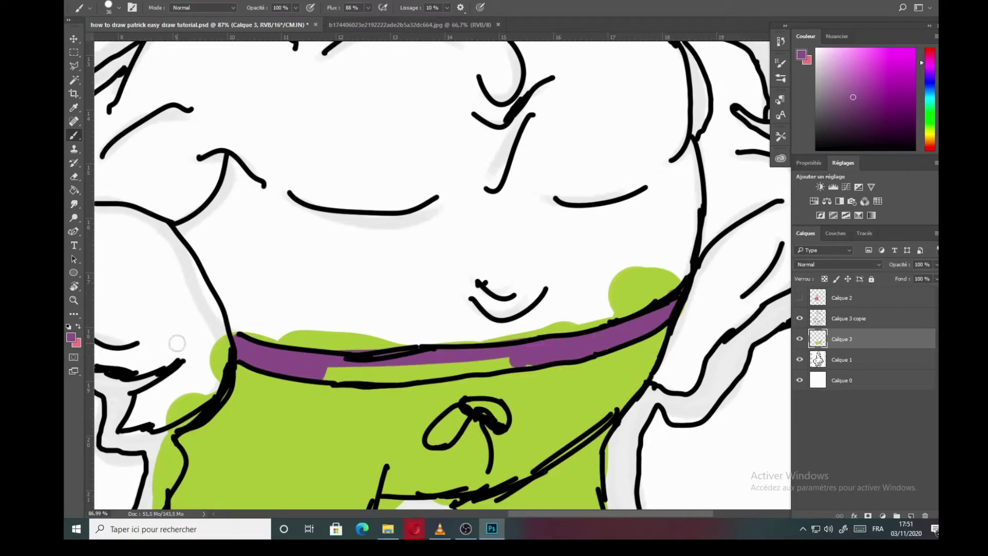
{"action": "left_click_drag", "start_coordinate": [309, 369], "coordinate": [641, 324]}
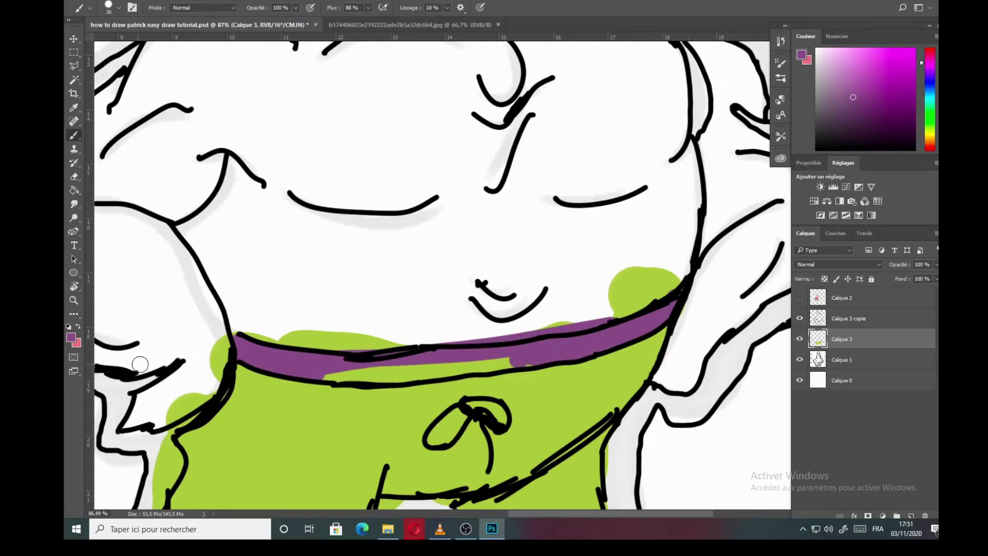
{"action": "left_click_drag", "start_coordinate": [326, 372], "coordinate": [648, 333]}
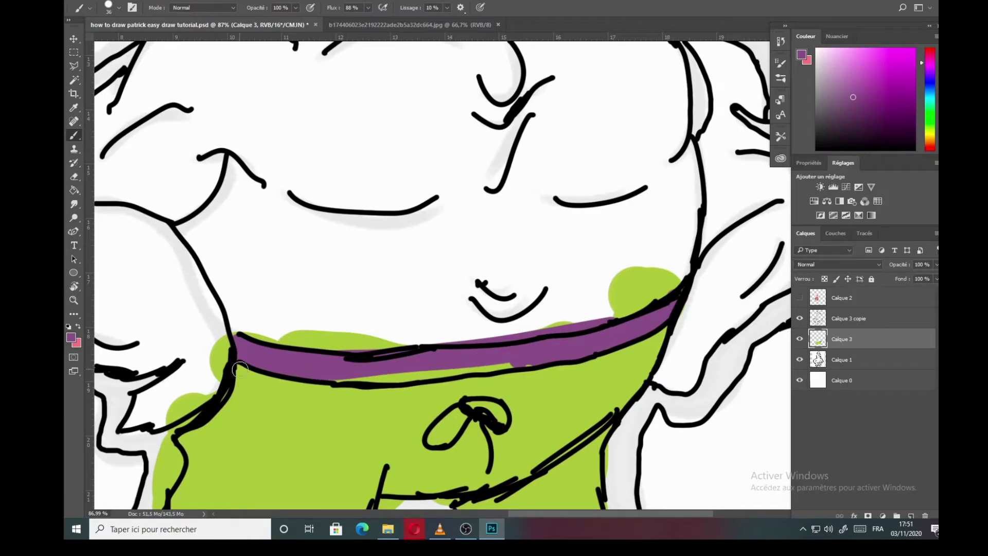
{"action": "mouse_move", "coordinate": [240, 370]}
{"action": "left_mouse_down"}
{"action": "mouse_move", "coordinate": [339, 374]}
{"action": "mouse_move", "coordinate": [645, 340]}
{"action": "left_mouse_up"}
{"action": "left_click_drag", "start_coordinate": [298, 368], "coordinate": [423, 372]}
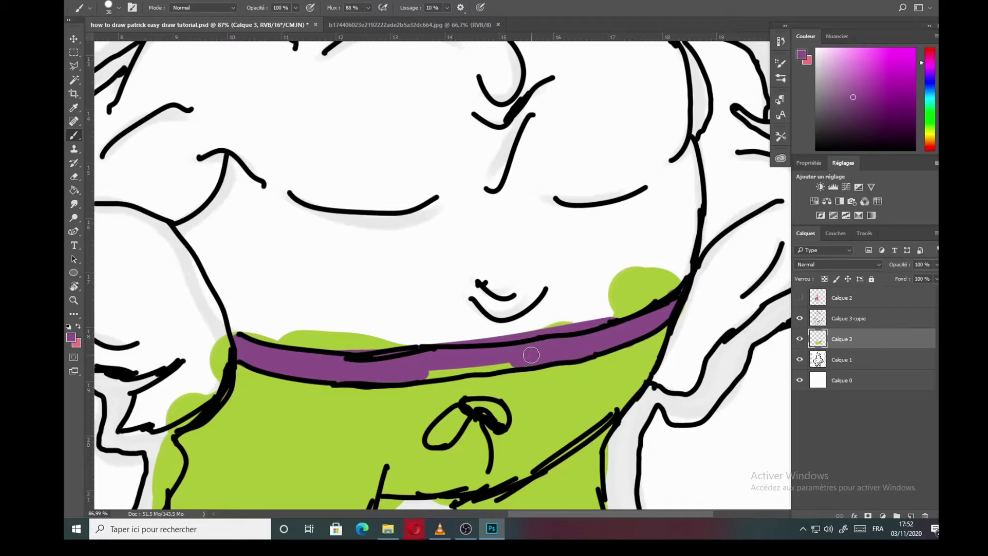
{"action": "mouse_move", "coordinate": [531, 355]}
{"action": "left_mouse_down"}
{"action": "mouse_move", "coordinate": [434, 368]}
{"action": "mouse_move", "coordinate": [432, 360]}
{"action": "left_mouse_up"}
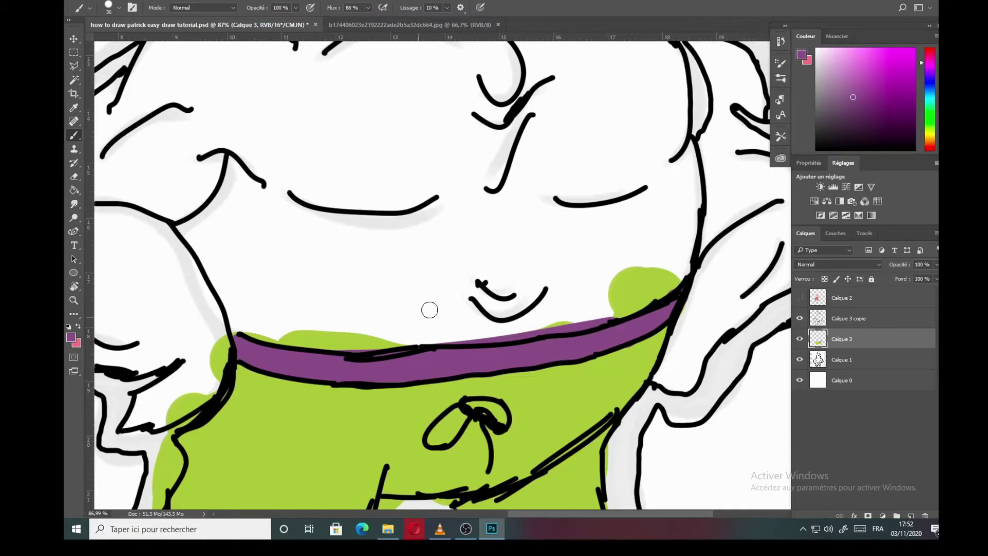
Step: Paint the belly pink along the waistband's upper edge, covering the green that spills over the line
{"action": "scroll", "coordinate": [430, 310], "scroll_direction": "down", "scroll_amount": 3}
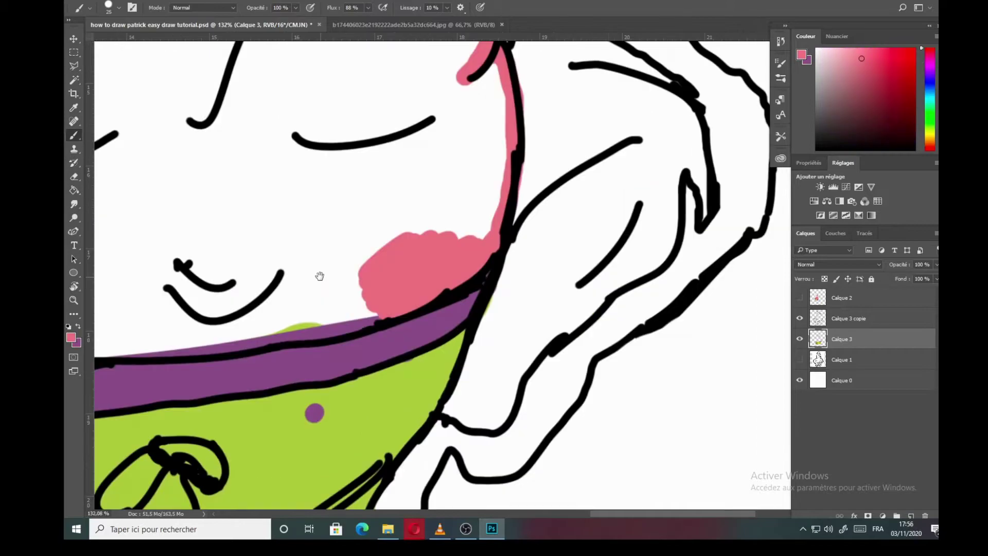
{"action": "mouse_move", "coordinate": [491, 208]}
{"action": "left_mouse_down"}
{"action": "mouse_move", "coordinate": [519, 235]}
{"action": "mouse_move", "coordinate": [466, 248]}
{"action": "mouse_move", "coordinate": [485, 249]}
{"action": "mouse_move", "coordinate": [505, 226]}
{"action": "mouse_move", "coordinate": [497, 208]}
{"action": "mouse_move", "coordinate": [489, 225]}
{"action": "mouse_move", "coordinate": [606, 158]}
{"action": "mouse_move", "coordinate": [563, 157]}
{"action": "mouse_move", "coordinate": [515, 179]}
{"action": "mouse_move", "coordinate": [441, 237]}
{"action": "mouse_move", "coordinate": [452, 239]}
{"action": "mouse_move", "coordinate": [418, 251]}
{"action": "mouse_move", "coordinate": [458, 254]}
{"action": "mouse_move", "coordinate": [378, 263]}
{"action": "mouse_move", "coordinate": [509, 210]}
{"action": "mouse_move", "coordinate": [470, 211]}
{"action": "left_mouse_up"}
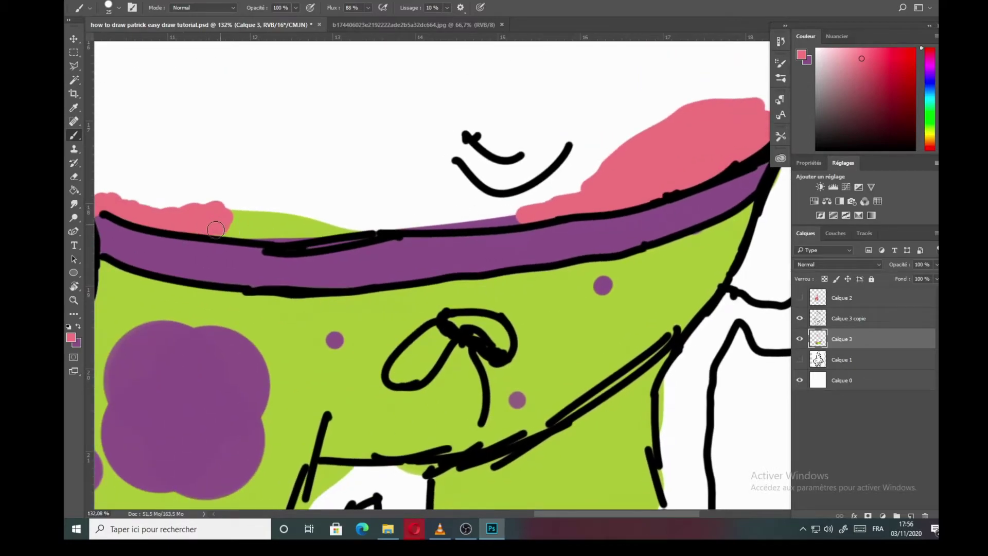
{"action": "mouse_move", "coordinate": [216, 230]}
{"action": "left_mouse_down"}
{"action": "mouse_move", "coordinate": [312, 238]}
{"action": "mouse_move", "coordinate": [379, 223]}
{"action": "mouse_move", "coordinate": [315, 238]}
{"action": "mouse_move", "coordinate": [392, 220]}
{"action": "left_mouse_up"}
{"action": "scroll", "coordinate": [335, 207], "scroll_direction": "right", "scroll_amount": 3}
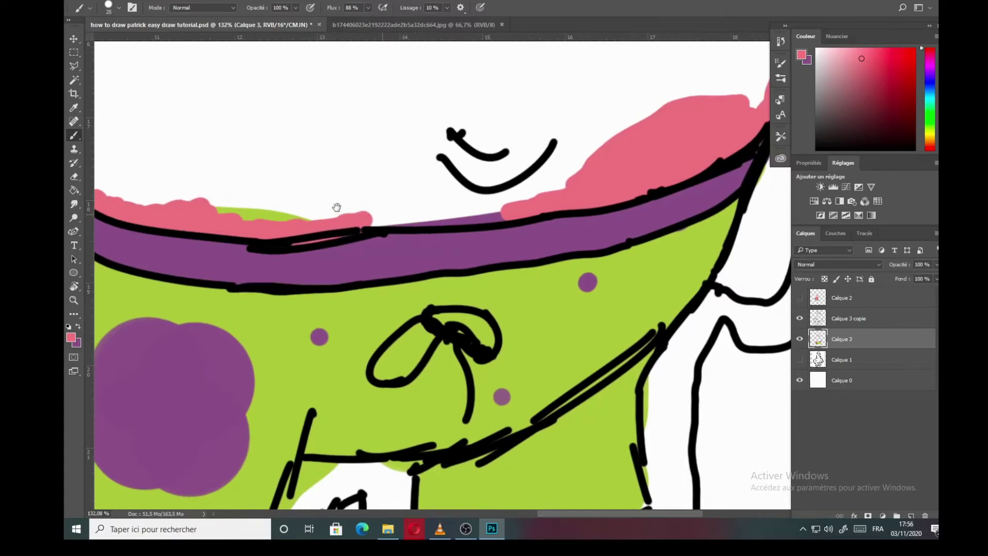
{"action": "mouse_move", "coordinate": [328, 213]}
{"action": "left_mouse_down"}
{"action": "mouse_move", "coordinate": [473, 203]}
{"action": "mouse_move", "coordinate": [417, 201]}
{"action": "mouse_move", "coordinate": [446, 206]}
{"action": "left_mouse_up"}
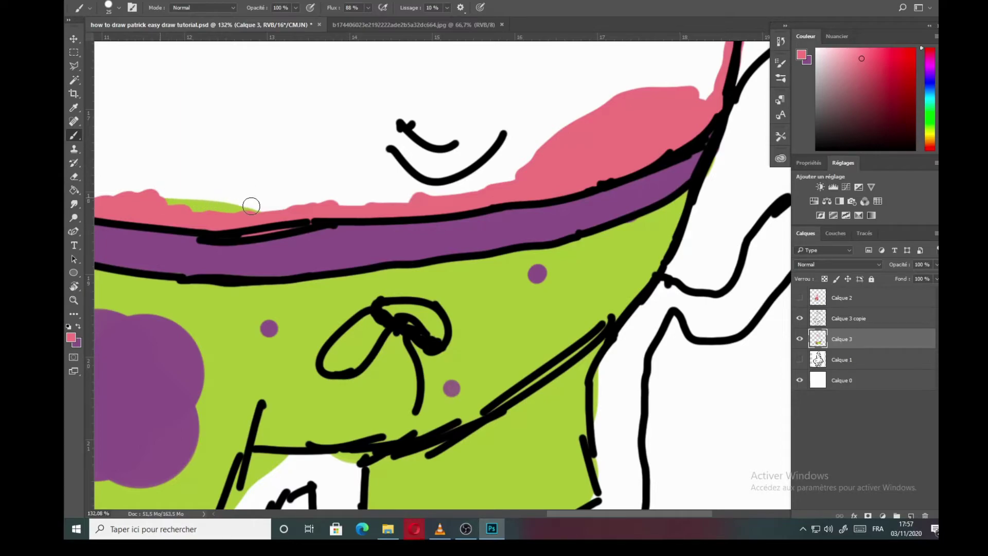
{"action": "left_click_drag", "start_coordinate": [150, 186], "coordinate": [308, 189]}
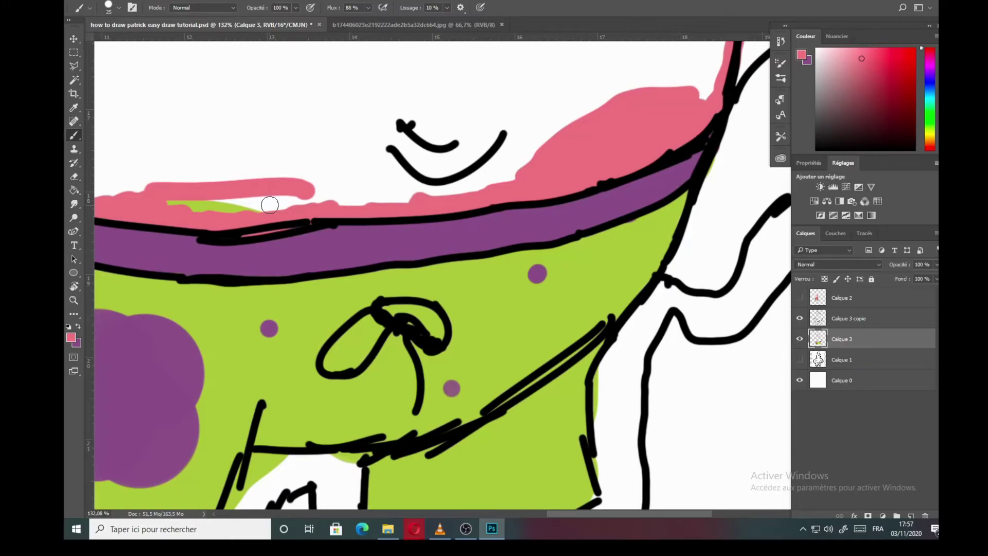
{"action": "left_click_drag", "start_coordinate": [270, 205], "coordinate": [170, 203]}
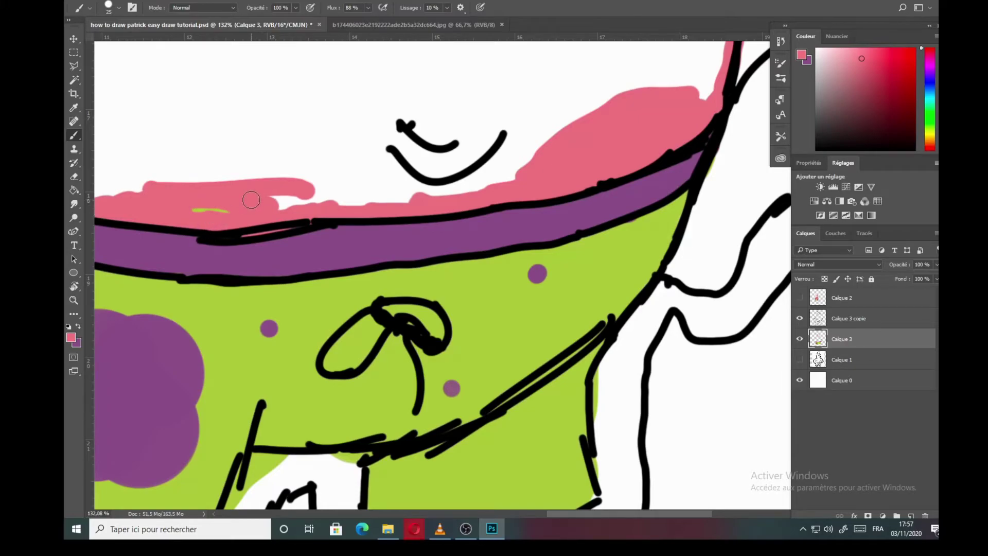
Step: Set the foreground colour to black (000000) for the Brush
{"action": "scroll", "coordinate": [255, 198], "scroll_direction": "down", "scroll_amount": 1}
{"action": "scroll", "coordinate": [263, 195], "scroll_direction": "up", "scroll_amount": 1}
{"action": "scroll", "coordinate": [263, 195], "scroll_direction": "up", "scroll_amount": 3}
{"action": "scroll", "coordinate": [263, 195], "scroll_direction": "left", "scroll_amount": 5}
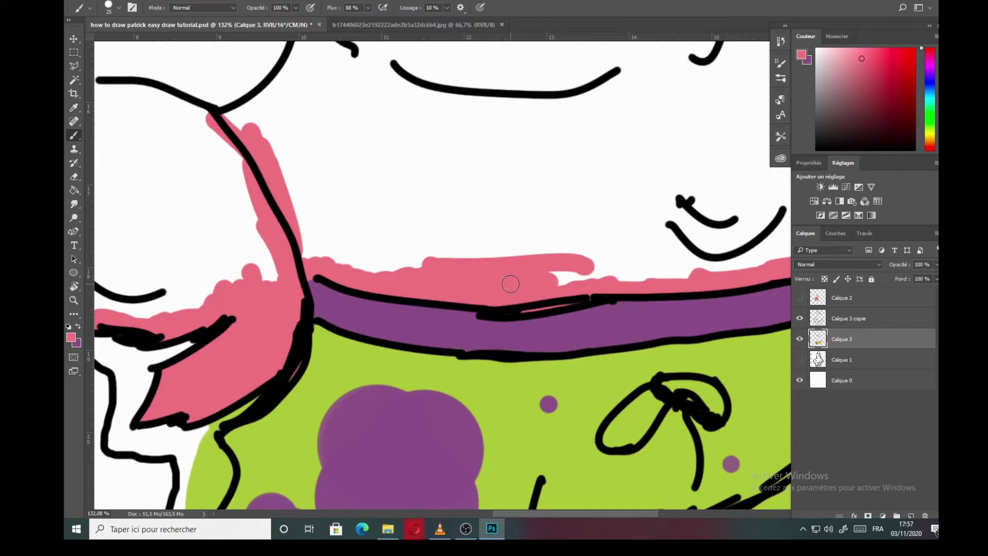
{"action": "mouse_move", "coordinate": [294, 307]}
{"action": "left_mouse_down"}
{"action": "mouse_move", "coordinate": [555, 213]}
{"action": "mouse_move", "coordinate": [571, 239]}
{"action": "left_mouse_up"}
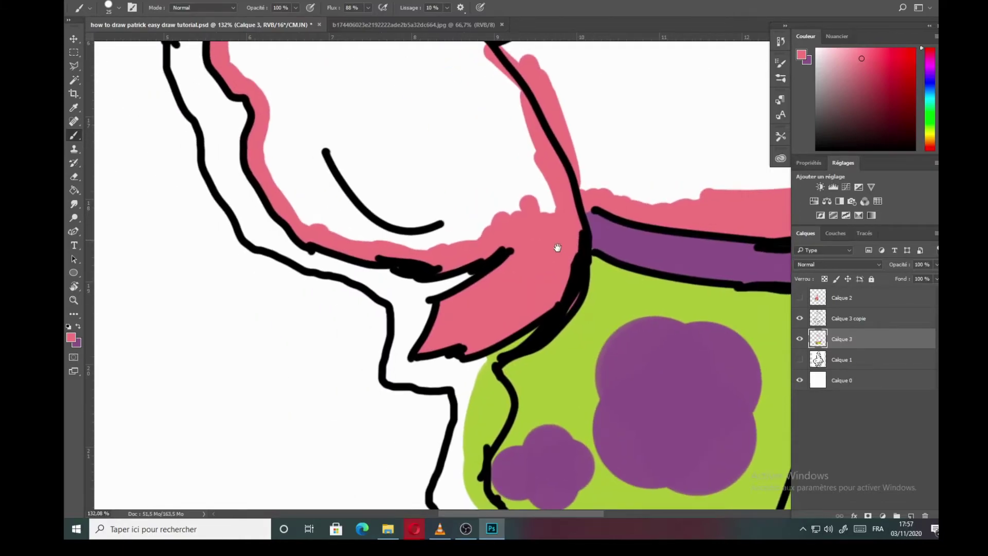
{"action": "scroll", "coordinate": [523, 234], "scroll_direction": "down", "scroll_amount": 3}
{"action": "scroll", "coordinate": [523, 234], "scroll_direction": "left", "scroll_amount": 1}
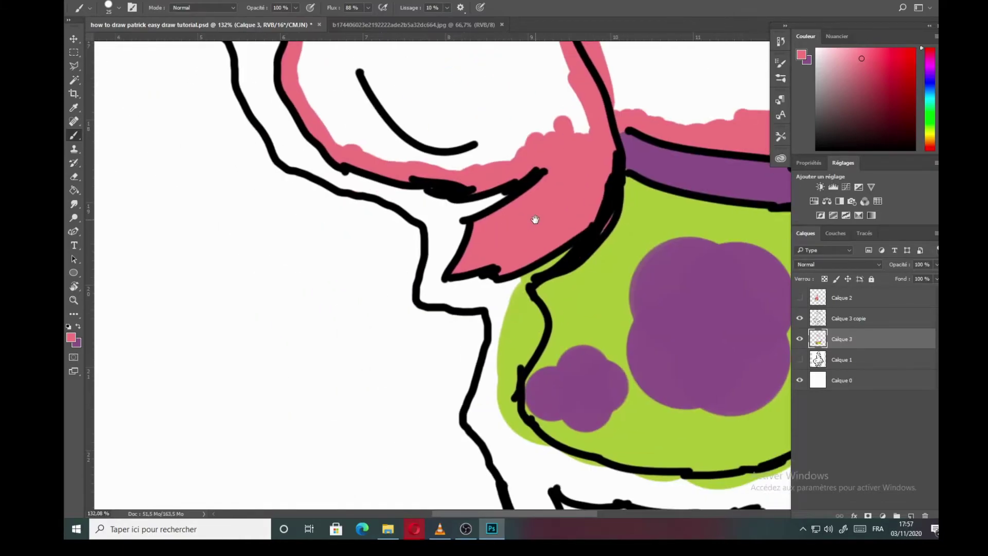
{"action": "left_click", "coordinate": [71, 338]}
{"action": "left_click", "coordinate": [656, 192]}
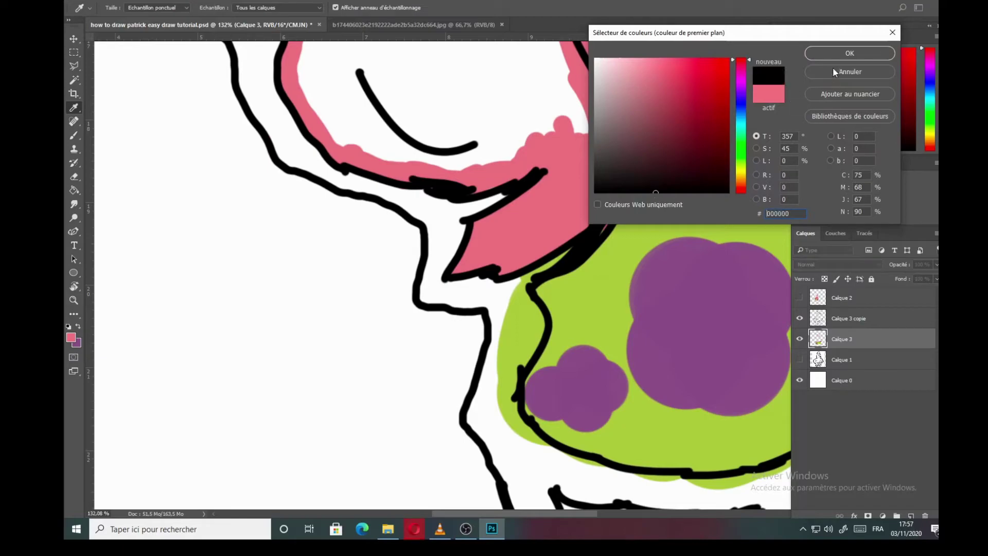
{"action": "left_click", "coordinate": [836, 53]}
{"action": "key", "text": "b"}
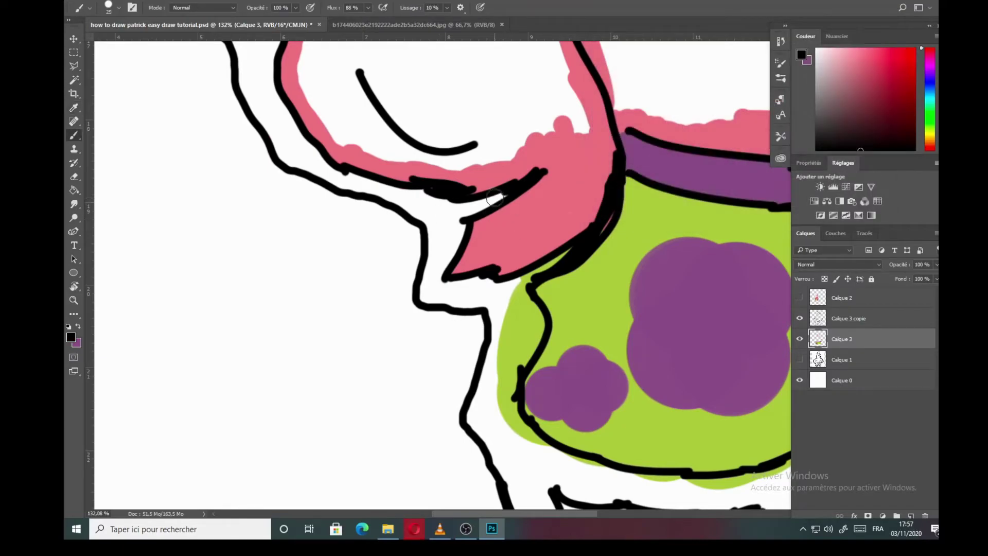
Step: Set the brush size to 21 px and fill the gap between the outlines around the left fist and beside the shorts with black
{"action": "left_click", "coordinate": [120, 9]}
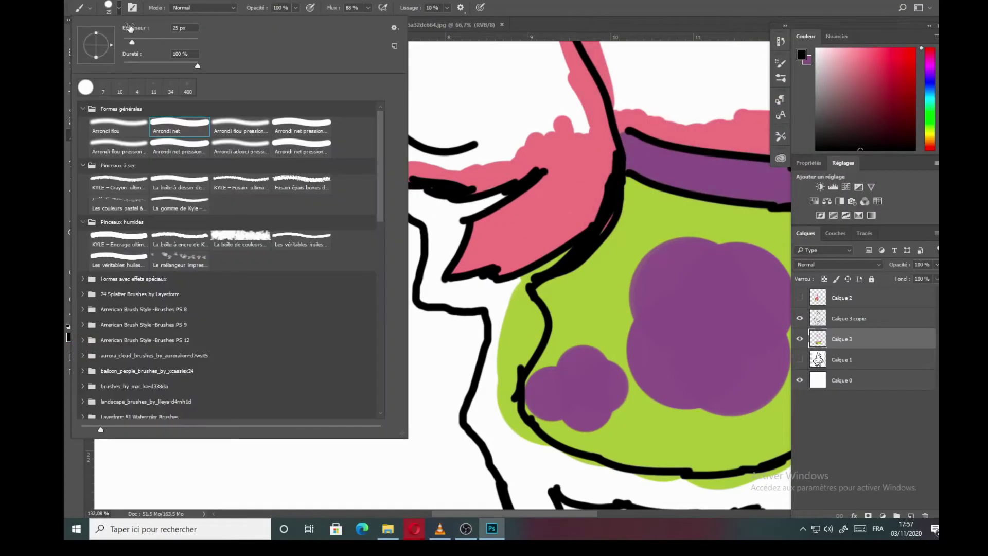
{"action": "left_click", "coordinate": [143, 33]}
{"action": "type", "text": "21"}
{"action": "key", "text": "Return"}
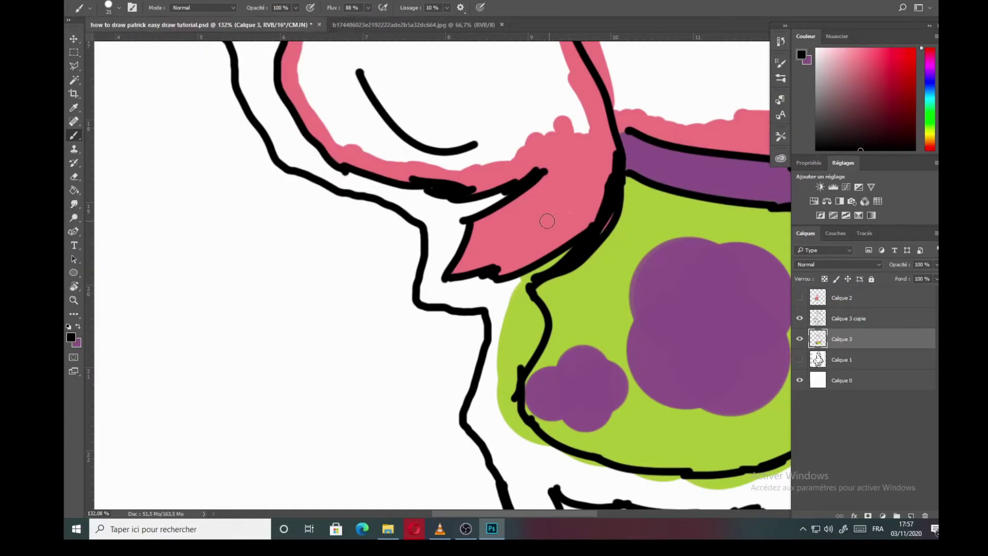
{"action": "mouse_move", "coordinate": [503, 196]}
{"action": "left_mouse_down"}
{"action": "mouse_move", "coordinate": [449, 208]}
{"action": "mouse_move", "coordinate": [427, 192]}
{"action": "mouse_move", "coordinate": [461, 213]}
{"action": "mouse_move", "coordinate": [447, 255]}
{"action": "mouse_move", "coordinate": [435, 250]}
{"action": "mouse_move", "coordinate": [428, 296]}
{"action": "mouse_move", "coordinate": [444, 296]}
{"action": "mouse_move", "coordinate": [435, 298]}
{"action": "mouse_move", "coordinate": [433, 263]}
{"action": "mouse_move", "coordinate": [430, 278]}
{"action": "mouse_move", "coordinate": [447, 291]}
{"action": "mouse_move", "coordinate": [498, 289]}
{"action": "mouse_move", "coordinate": [553, 268]}
{"action": "mouse_move", "coordinate": [610, 217]}
{"action": "mouse_move", "coordinate": [564, 261]}
{"action": "mouse_move", "coordinate": [450, 312]}
{"action": "mouse_move", "coordinate": [535, 274]}
{"action": "mouse_move", "coordinate": [518, 284]}
{"action": "left_mouse_up"}
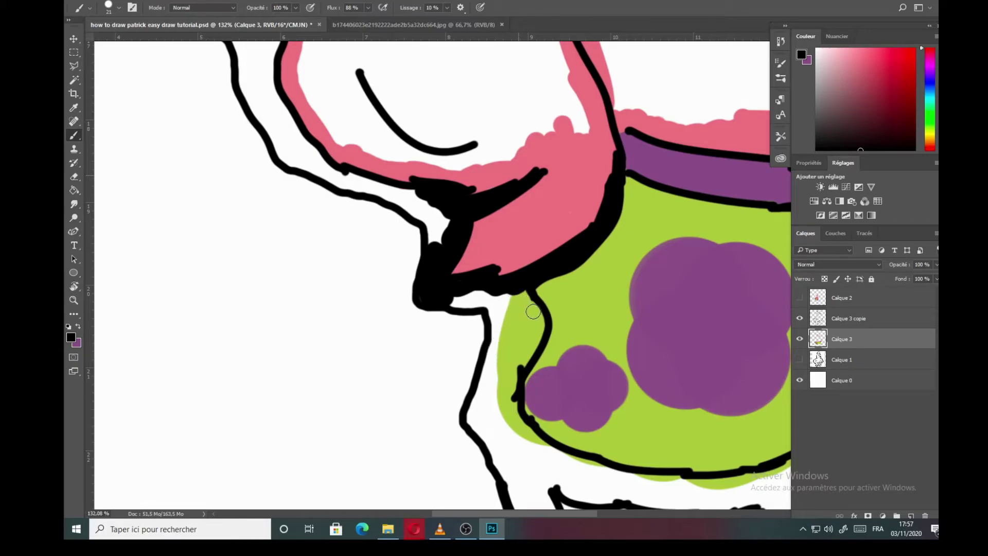
{"action": "left_click_drag", "start_coordinate": [537, 323], "coordinate": [518, 364]}
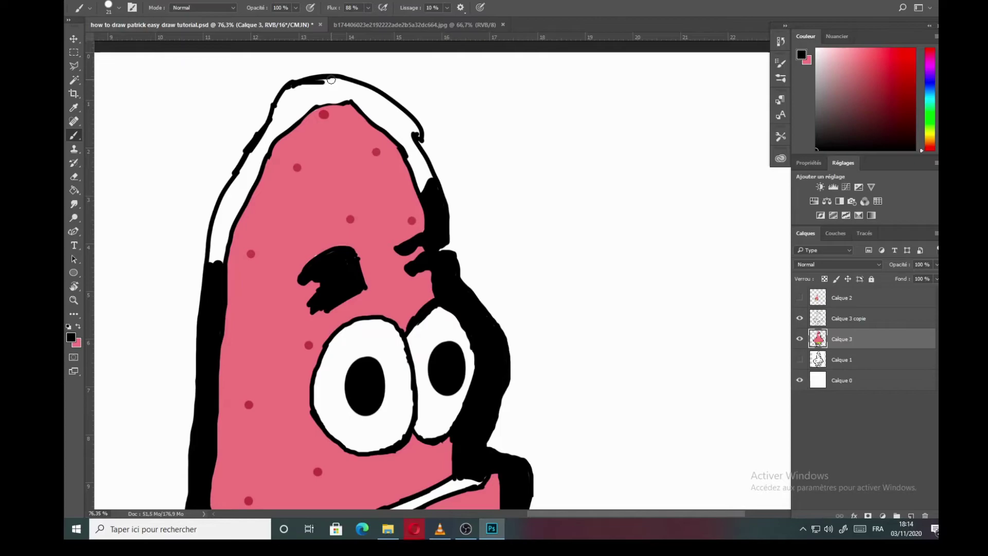
Step: Fill the white gap between the inner and outer outlines around the top of the head with black
{"action": "mouse_move", "coordinate": [331, 80]}
{"action": "left_mouse_down"}
{"action": "mouse_move", "coordinate": [288, 88]}
{"action": "mouse_move", "coordinate": [211, 263]}
{"action": "left_mouse_up"}
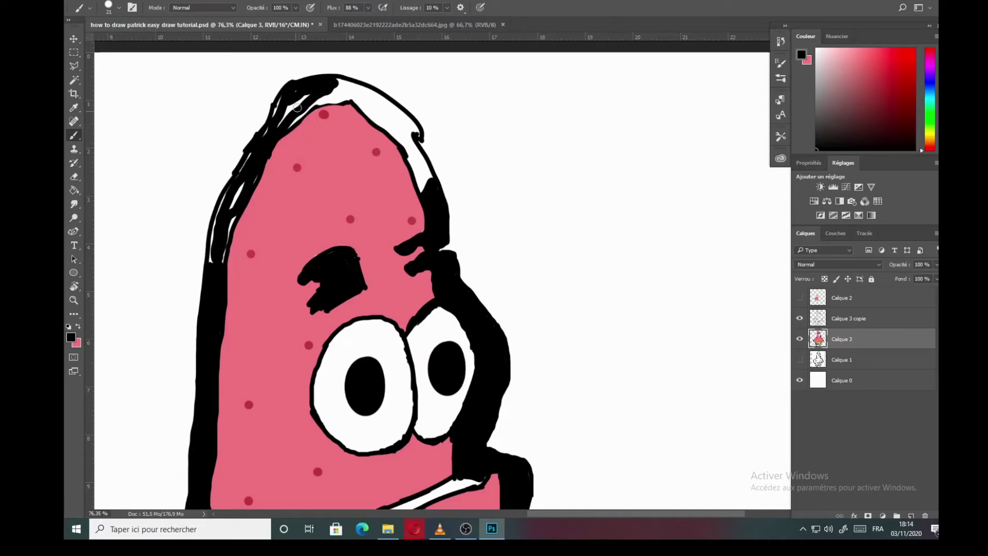
{"action": "mouse_move", "coordinate": [297, 107]}
{"action": "left_mouse_down"}
{"action": "mouse_move", "coordinate": [276, 119]}
{"action": "mouse_move", "coordinate": [289, 95]}
{"action": "mouse_move", "coordinate": [281, 108]}
{"action": "mouse_move", "coordinate": [311, 94]}
{"action": "mouse_move", "coordinate": [290, 127]}
{"action": "mouse_move", "coordinate": [286, 116]}
{"action": "mouse_move", "coordinate": [267, 132]}
{"action": "mouse_move", "coordinate": [239, 175]}
{"action": "mouse_move", "coordinate": [253, 180]}
{"action": "mouse_move", "coordinate": [231, 211]}
{"action": "mouse_move", "coordinate": [238, 190]}
{"action": "mouse_move", "coordinate": [230, 191]}
{"action": "mouse_move", "coordinate": [219, 226]}
{"action": "mouse_move", "coordinate": [222, 203]}
{"action": "mouse_move", "coordinate": [211, 275]}
{"action": "mouse_move", "coordinate": [239, 201]}
{"action": "mouse_move", "coordinate": [225, 250]}
{"action": "left_mouse_up"}
{"action": "left_click_drag", "start_coordinate": [366, 107], "coordinate": [289, 186]}
{"action": "mouse_move", "coordinate": [340, 261]}
{"action": "left_mouse_down"}
{"action": "mouse_move", "coordinate": [329, 234]}
{"action": "mouse_move", "coordinate": [343, 264]}
{"action": "mouse_move", "coordinate": [332, 219]}
{"action": "mouse_move", "coordinate": [339, 258]}
{"action": "mouse_move", "coordinate": [343, 240]}
{"action": "mouse_move", "coordinate": [324, 210]}
{"action": "mouse_move", "coordinate": [336, 211]}
{"action": "mouse_move", "coordinate": [325, 226]}
{"action": "mouse_move", "coordinate": [300, 197]}
{"action": "left_mouse_up"}
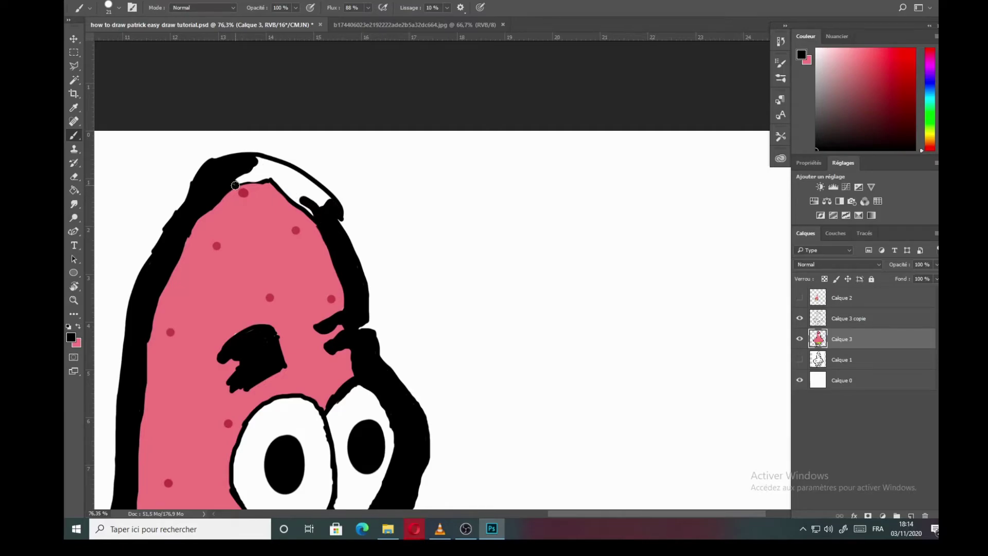
{"action": "mouse_move", "coordinate": [238, 185]}
{"action": "left_mouse_down"}
{"action": "mouse_move", "coordinate": [272, 177]}
{"action": "mouse_move", "coordinate": [250, 173]}
{"action": "mouse_move", "coordinate": [271, 162]}
{"action": "mouse_move", "coordinate": [318, 217]}
{"action": "mouse_move", "coordinate": [278, 167]}
{"action": "mouse_move", "coordinate": [320, 209]}
{"action": "mouse_move", "coordinate": [315, 197]}
{"action": "mouse_move", "coordinate": [328, 198]}
{"action": "mouse_move", "coordinate": [288, 166]}
{"action": "mouse_move", "coordinate": [317, 202]}
{"action": "left_mouse_up"}
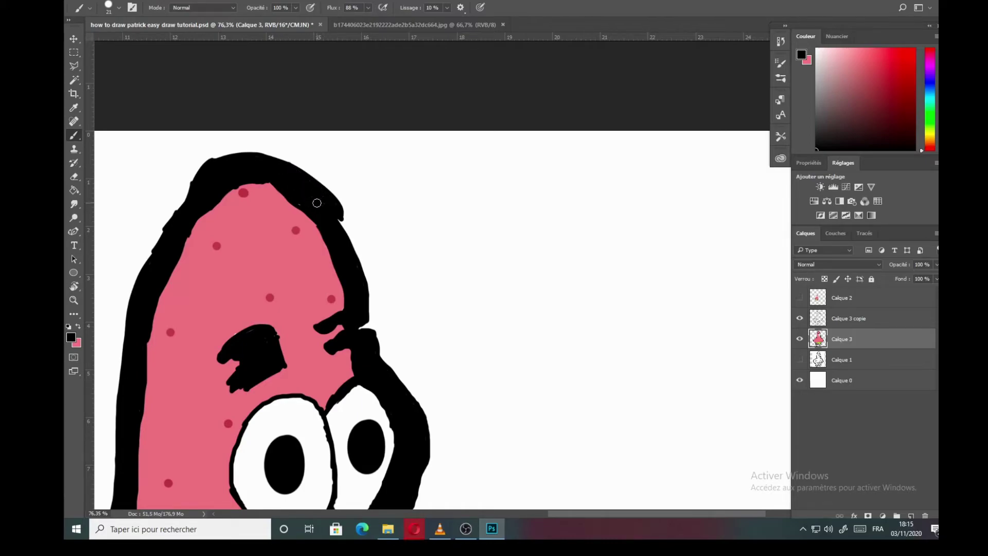
Step: Set the brush size to 9 px and the foreground colour to white
{"action": "left_click", "coordinate": [119, 7]}
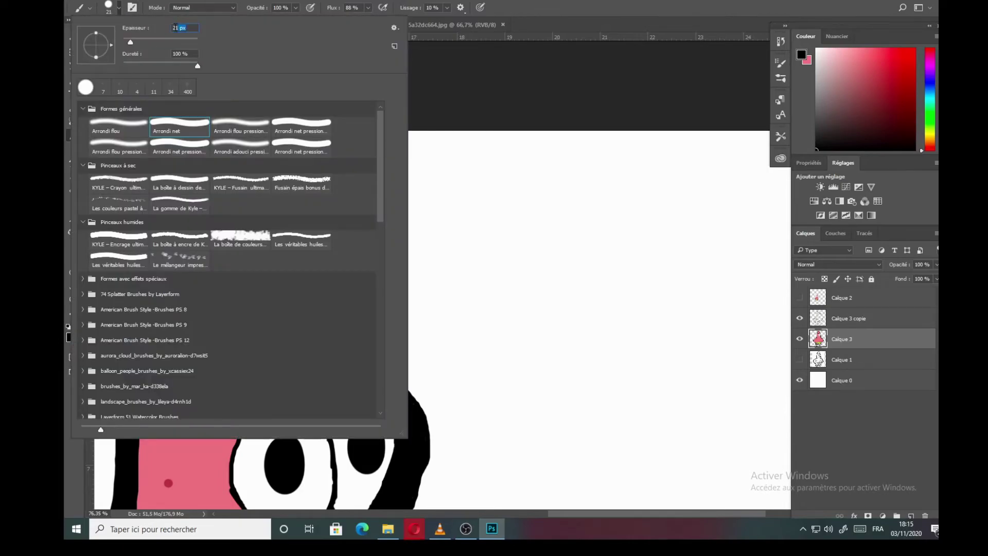
{"action": "type", "text": "9"}
{"action": "key", "text": "Return"}
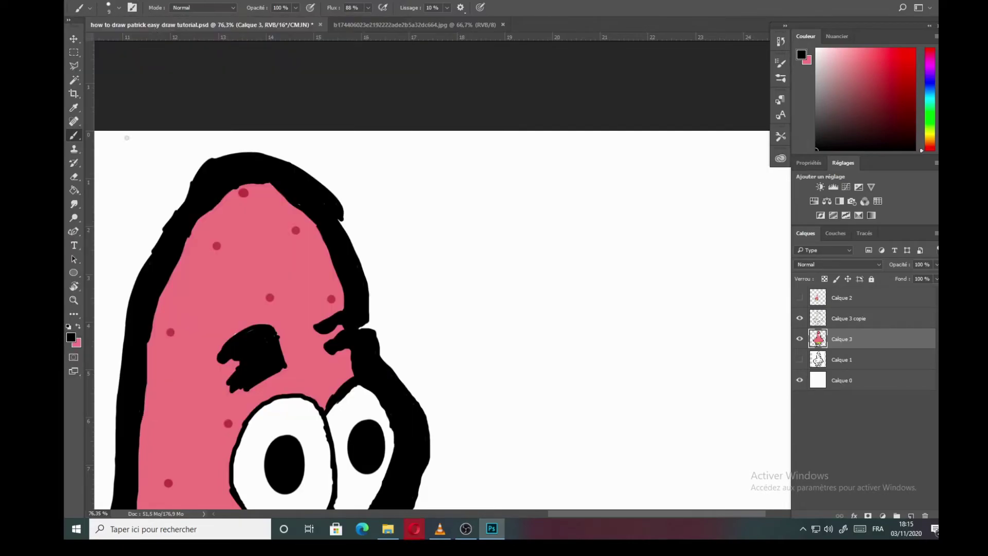
{"action": "left_click", "coordinate": [70, 340]}
{"action": "left_click_drag", "start_coordinate": [668, 168], "coordinate": [596, 60]}
{"action": "left_click", "coordinate": [834, 51]}
Step: Paint short white highlight strokes inside the thick black outline along both sides of the head
{"action": "left_click_drag", "start_coordinate": [289, 178], "coordinate": [319, 204]}
{"action": "left_click_drag", "start_coordinate": [340, 242], "coordinate": [348, 257]}
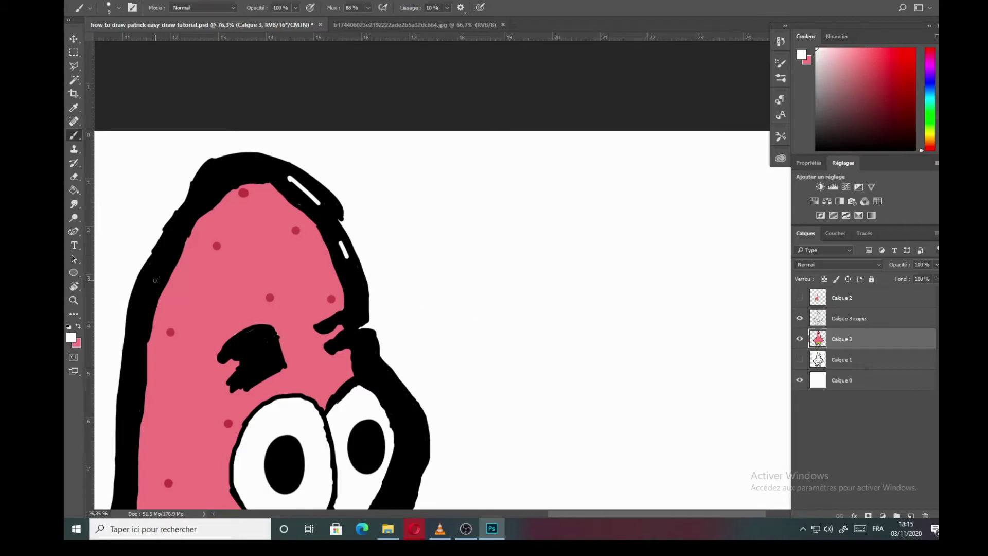
{"action": "left_click_drag", "start_coordinate": [154, 266], "coordinate": [144, 326]}
{"action": "left_click_drag", "start_coordinate": [131, 429], "coordinate": [124, 443]}
{"action": "left_click_drag", "start_coordinate": [241, 437], "coordinate": [263, 419]}
Step: Add two short white highlight strokes in the black outline around the left arm's elbow and forearm
{"action": "left_click_drag", "start_coordinate": [454, 154], "coordinate": [369, 324]}
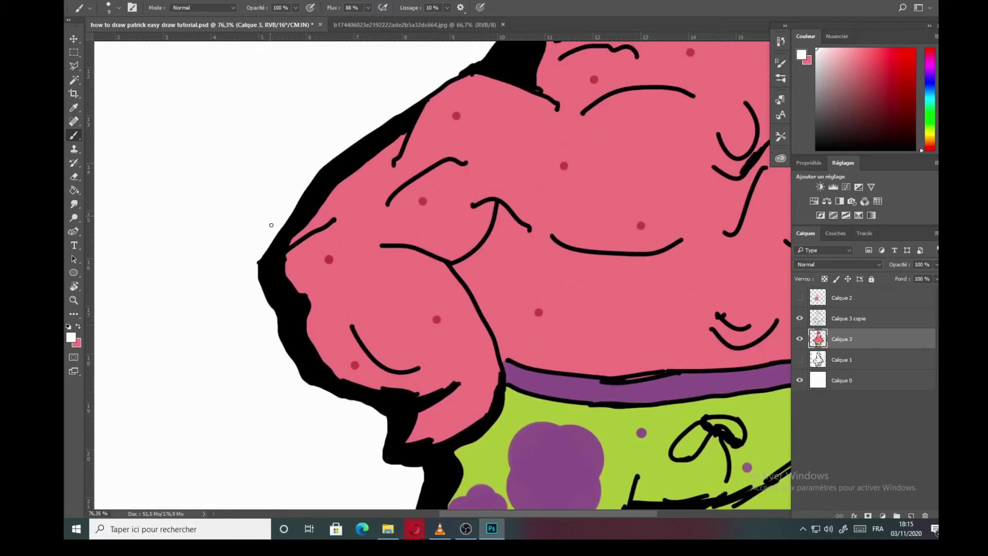
{"action": "left_click_drag", "start_coordinate": [267, 281], "coordinate": [276, 304]}
{"action": "left_click_drag", "start_coordinate": [320, 187], "coordinate": [308, 214]}
Step: Paint thin white highlight strokes in the black outline along the outer left edge of both feet
{"action": "mouse_move", "coordinate": [290, 334]}
{"action": "left_mouse_down"}
{"action": "mouse_move", "coordinate": [303, 353]}
{"action": "mouse_move", "coordinate": [320, 273]}
{"action": "mouse_move", "coordinate": [332, 65]}
{"action": "left_mouse_up"}
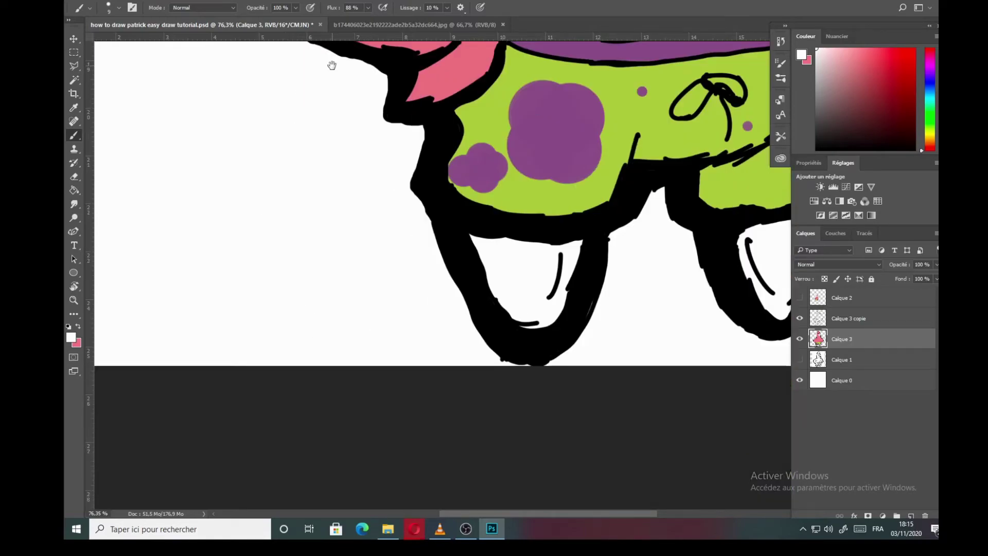
{"action": "mouse_move", "coordinate": [497, 326]}
{"action": "left_mouse_down"}
{"action": "mouse_move", "coordinate": [513, 344]}
{"action": "mouse_move", "coordinate": [530, 341]}
{"action": "left_mouse_up"}
{"action": "left_click_drag", "start_coordinate": [469, 280], "coordinate": [493, 330]}
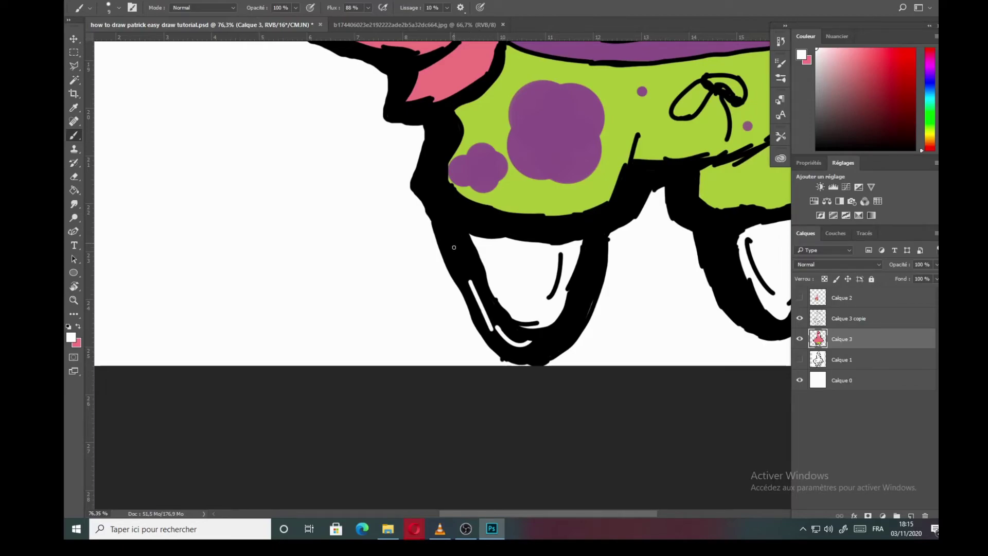
{"action": "left_click_drag", "start_coordinate": [470, 268], "coordinate": [472, 274]}
{"action": "left_click_drag", "start_coordinate": [640, 335], "coordinate": [514, 293]}
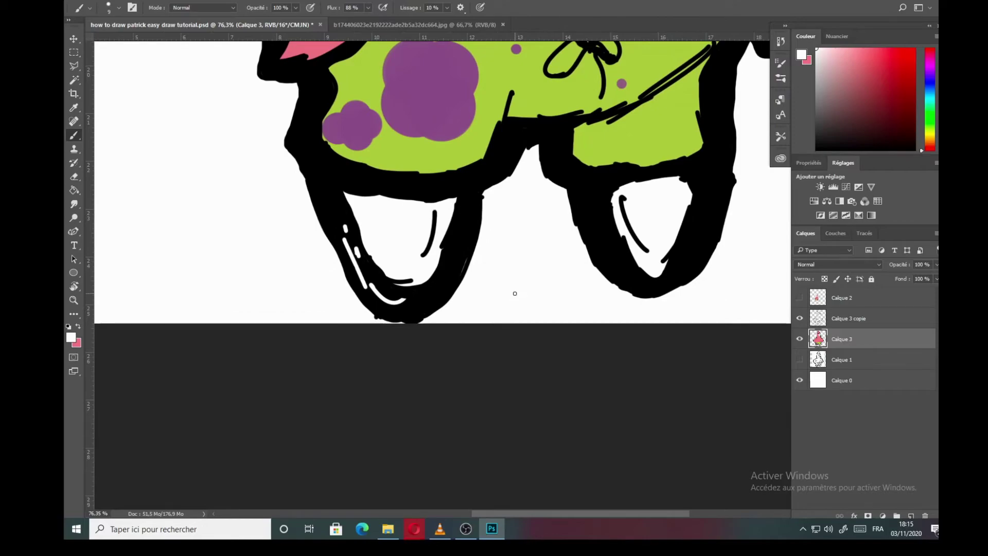
{"action": "left_click_drag", "start_coordinate": [595, 216], "coordinate": [614, 254]}
{"action": "left_click_drag", "start_coordinate": [621, 263], "coordinate": [651, 286]}
Step: Paint white highlight strokes in the black outline around the right arm, from the fist past the elbow to the shoulder
{"action": "left_click_drag", "start_coordinate": [721, 175], "coordinate": [485, 411]}
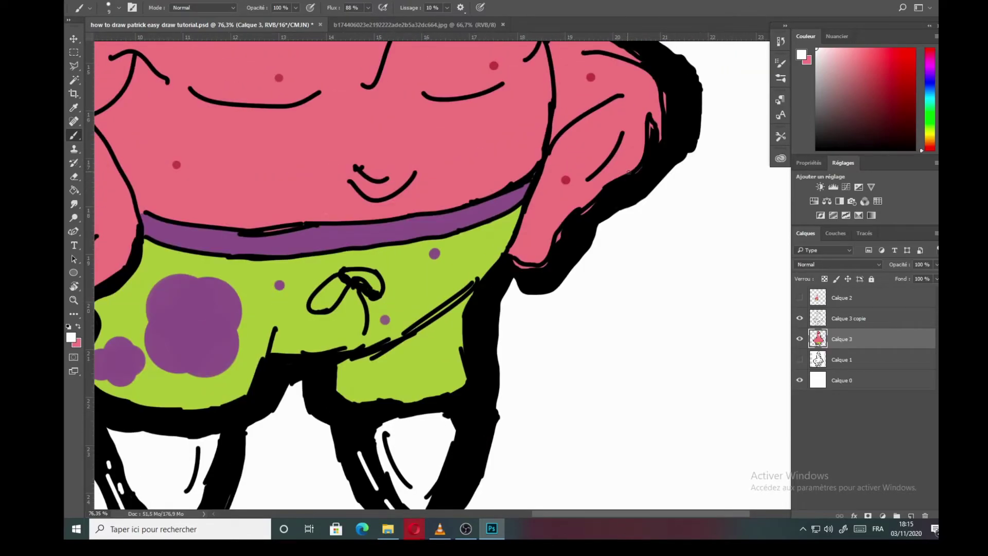
{"action": "left_click_drag", "start_coordinate": [622, 195], "coordinate": [634, 189]}
{"action": "left_click_drag", "start_coordinate": [681, 87], "coordinate": [679, 131]}
{"action": "left_click_drag", "start_coordinate": [576, 246], "coordinate": [565, 266]}
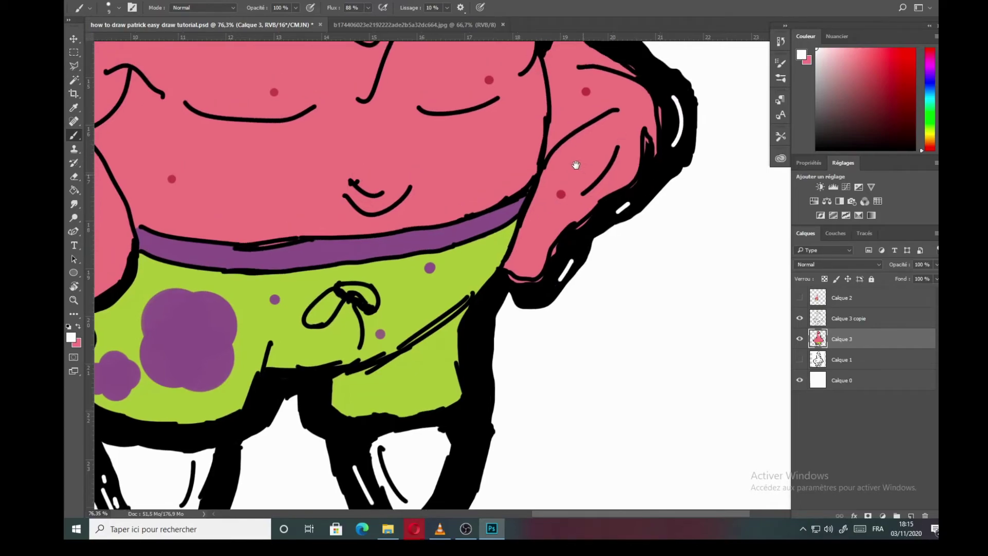
{"action": "mouse_move", "coordinate": [584, 162]}
{"action": "left_mouse_down"}
{"action": "mouse_move", "coordinate": [497, 381]}
{"action": "mouse_move", "coordinate": [496, 371]}
{"action": "left_mouse_up"}
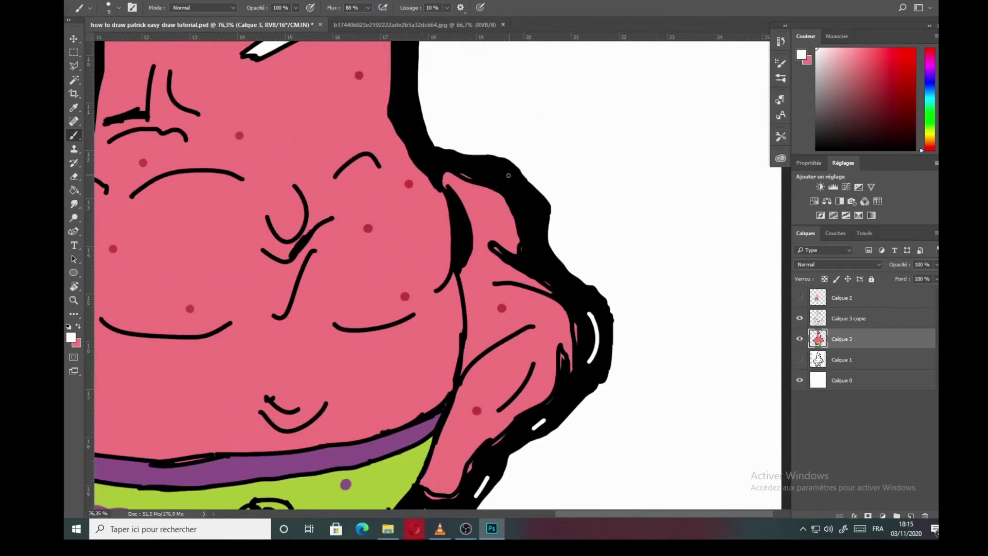
{"action": "left_click_drag", "start_coordinate": [529, 210], "coordinate": [534, 234]}
Step: Add small white highlights in the black outline beside the right eye and next to the mouth
{"action": "left_click_drag", "start_coordinate": [552, 279], "coordinate": [376, 474]}
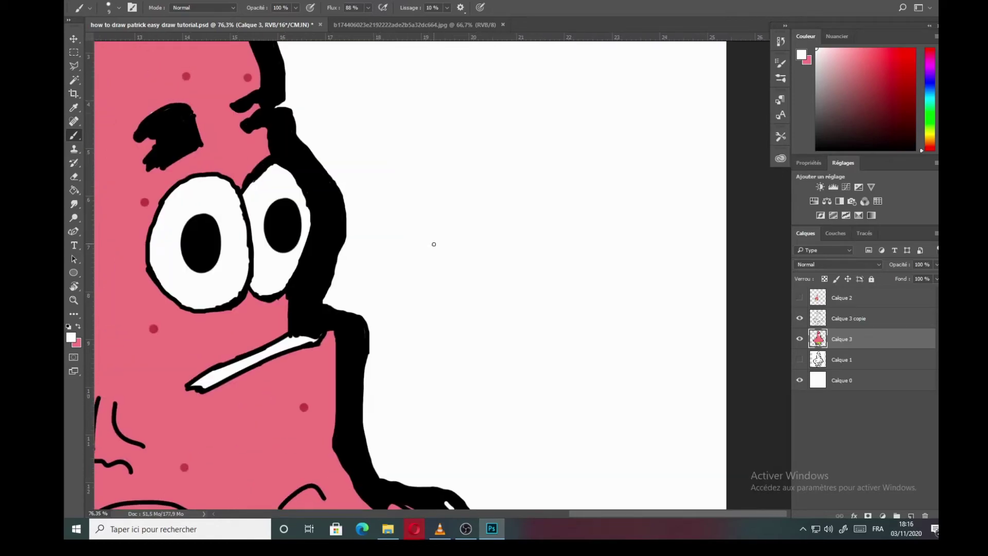
{"action": "left_click_drag", "start_coordinate": [337, 220], "coordinate": [336, 226]}
{"action": "left_click_drag", "start_coordinate": [353, 347], "coordinate": [353, 359]}
Step: Try a white highlight stroke with changed brush opacity inside the left eyebrow
{"action": "left_click_drag", "start_coordinate": [388, 202], "coordinate": [571, 393]}
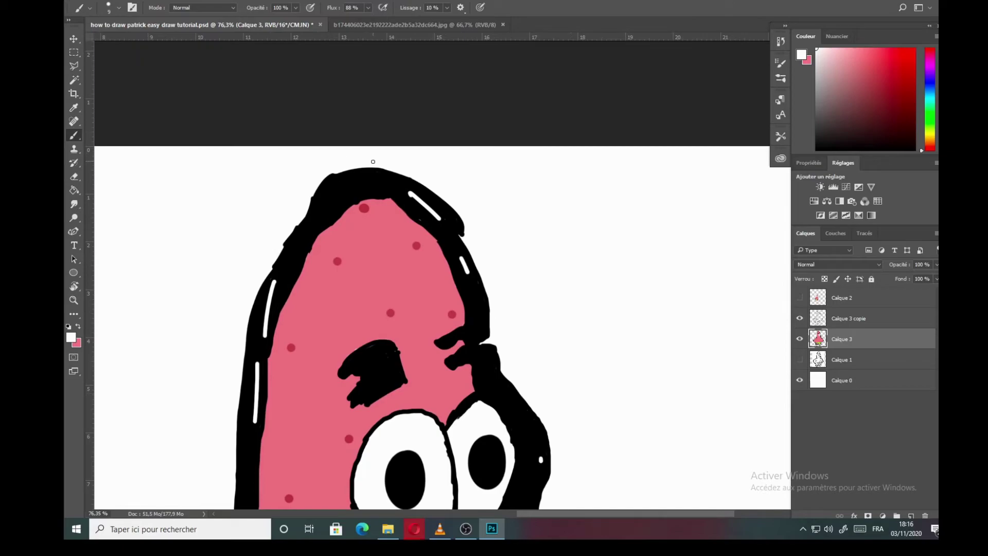
{"action": "left_click", "coordinate": [297, 8]}
{"action": "left_click_drag", "start_coordinate": [286, 23], "coordinate": [284, 21]}
{"action": "left_click_drag", "start_coordinate": [354, 364], "coordinate": [373, 355]}
{"action": "key", "text": "ctrl+z"}
Step: Choose the KYLE Fusain charcoal brush and set the brush opacity to 38%
{"action": "left_click", "coordinate": [73, 178]}
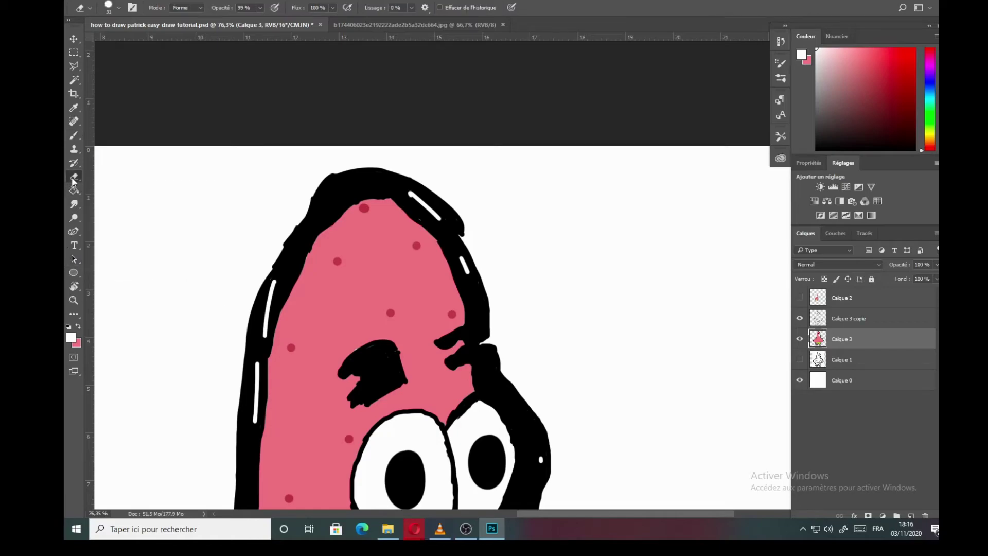
{"action": "left_click", "coordinate": [260, 8]}
{"action": "left_click", "coordinate": [112, 10]}
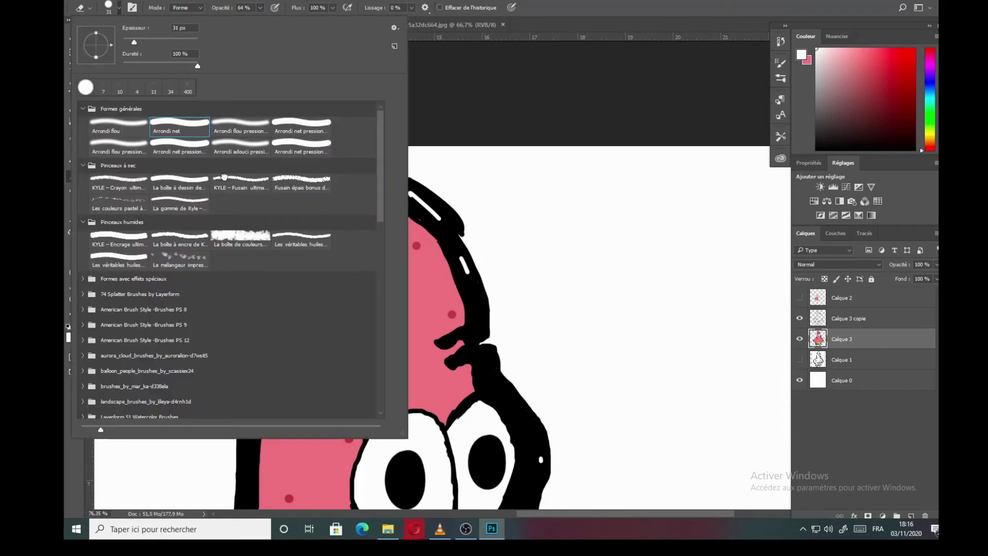
{"action": "left_click", "coordinate": [223, 181]}
{"action": "left_click", "coordinate": [344, 15]}
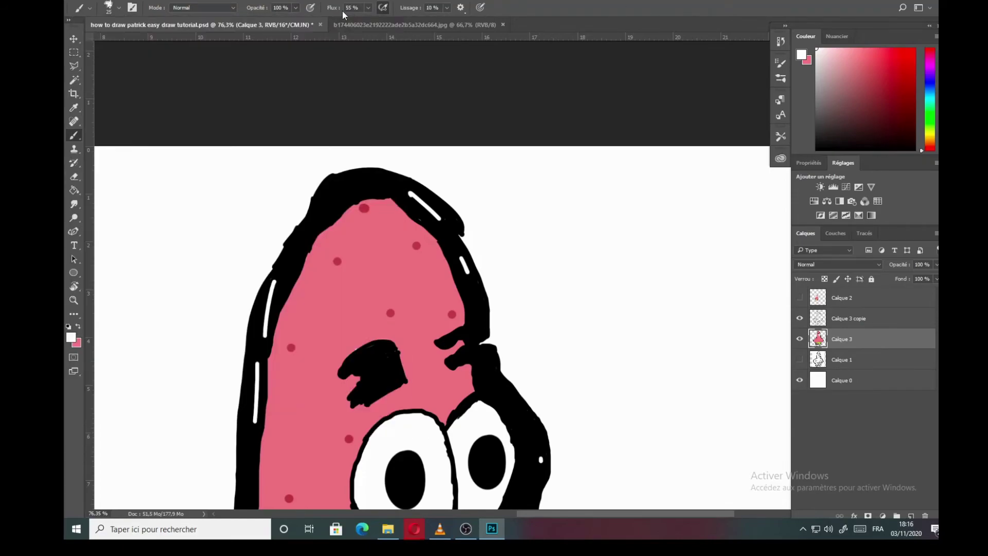
{"action": "left_click", "coordinate": [296, 9]}
{"action": "left_click", "coordinate": [266, 21]}
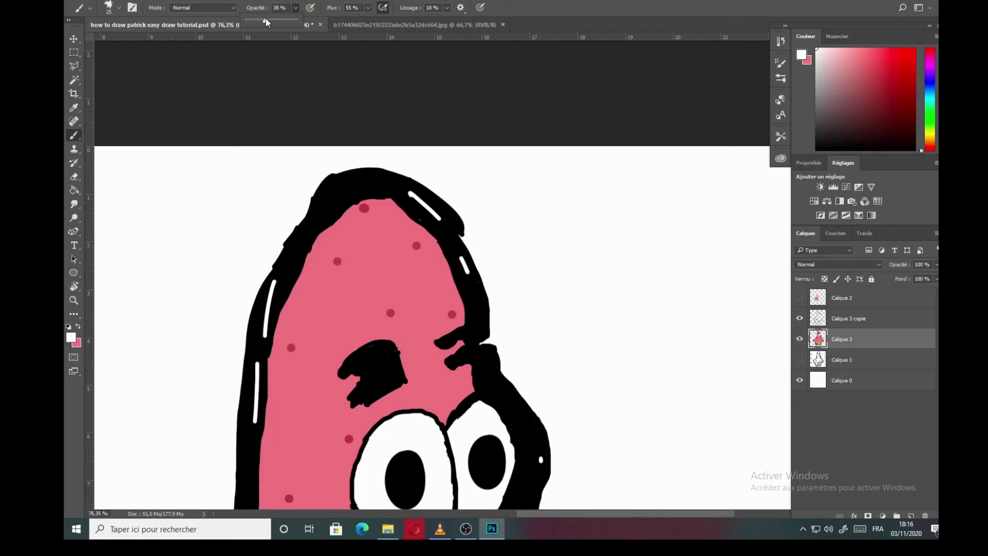
Step: Paint faint scratchy white hatching in both eyebrows and in the black outline left of the head and beside the right eye
{"action": "left_click", "coordinate": [350, 369]}
{"action": "mouse_move", "coordinate": [370, 391]}
{"action": "left_mouse_down"}
{"action": "mouse_move", "coordinate": [360, 394]}
{"action": "mouse_move", "coordinate": [374, 390]}
{"action": "mouse_move", "coordinate": [366, 360]}
{"action": "mouse_move", "coordinate": [372, 382]}
{"action": "left_mouse_up"}
{"action": "mouse_move", "coordinate": [447, 343]}
{"action": "left_mouse_down"}
{"action": "mouse_move", "coordinate": [468, 337]}
{"action": "mouse_move", "coordinate": [457, 358]}
{"action": "mouse_move", "coordinate": [466, 360]}
{"action": "mouse_move", "coordinate": [471, 332]}
{"action": "left_mouse_up"}
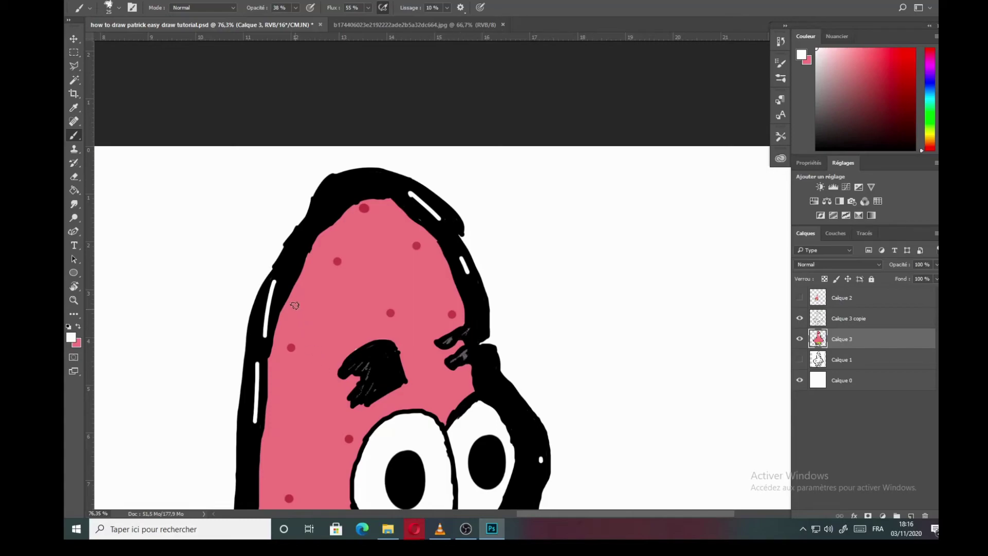
{"action": "mouse_move", "coordinate": [277, 289]}
{"action": "left_mouse_down"}
{"action": "mouse_move", "coordinate": [274, 313]}
{"action": "mouse_move", "coordinate": [273, 302]}
{"action": "mouse_move", "coordinate": [258, 318]}
{"action": "mouse_move", "coordinate": [262, 366]}
{"action": "mouse_move", "coordinate": [255, 351]}
{"action": "mouse_move", "coordinate": [257, 435]}
{"action": "left_mouse_up"}
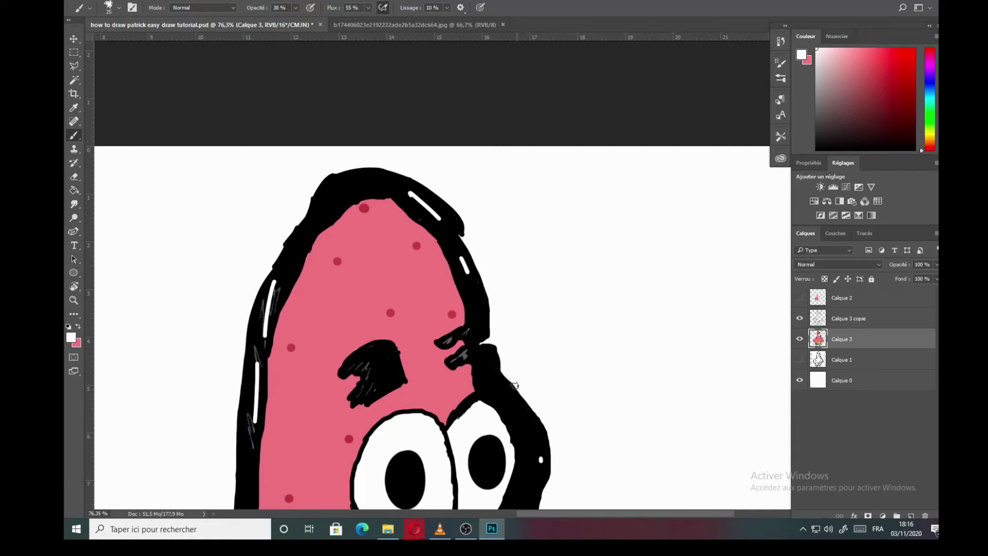
{"action": "mouse_move", "coordinate": [502, 385]}
{"action": "left_mouse_down"}
{"action": "mouse_move", "coordinate": [540, 451]}
{"action": "mouse_move", "coordinate": [531, 495]}
{"action": "mouse_move", "coordinate": [539, 477]}
{"action": "left_mouse_up"}
Step: Keep white (ffffff) as the foreground colour and switch to the Arrondi net brush at 12 px
{"action": "left_click", "coordinate": [72, 339]}
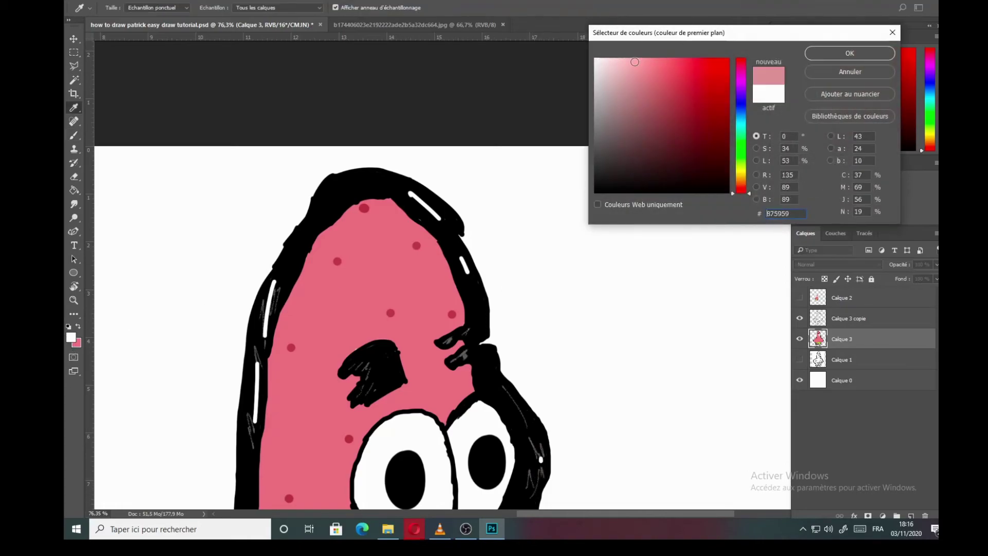
{"action": "left_click_drag", "start_coordinate": [821, 39], "coordinate": [825, 47]}
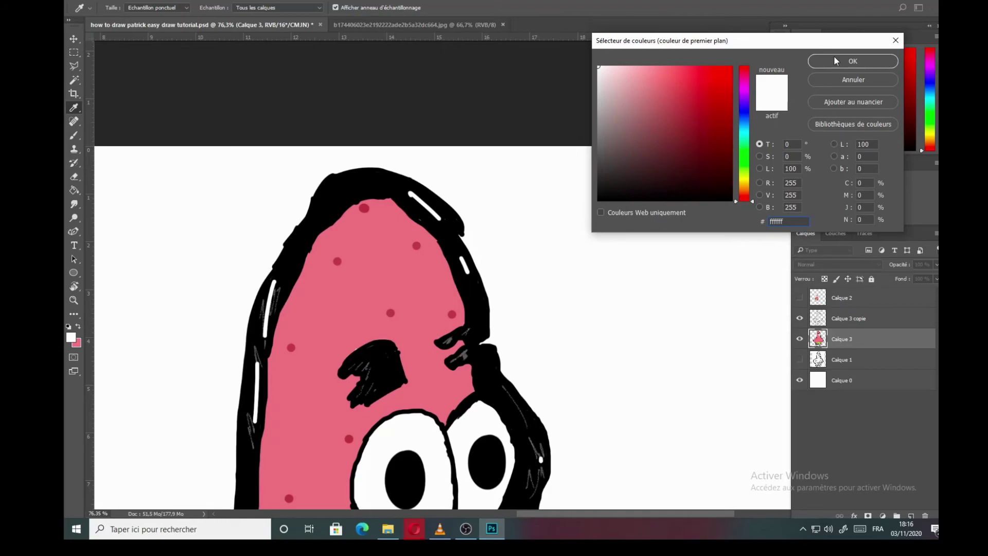
{"action": "left_click", "coordinate": [836, 60]}
{"action": "left_click", "coordinate": [119, 8]}
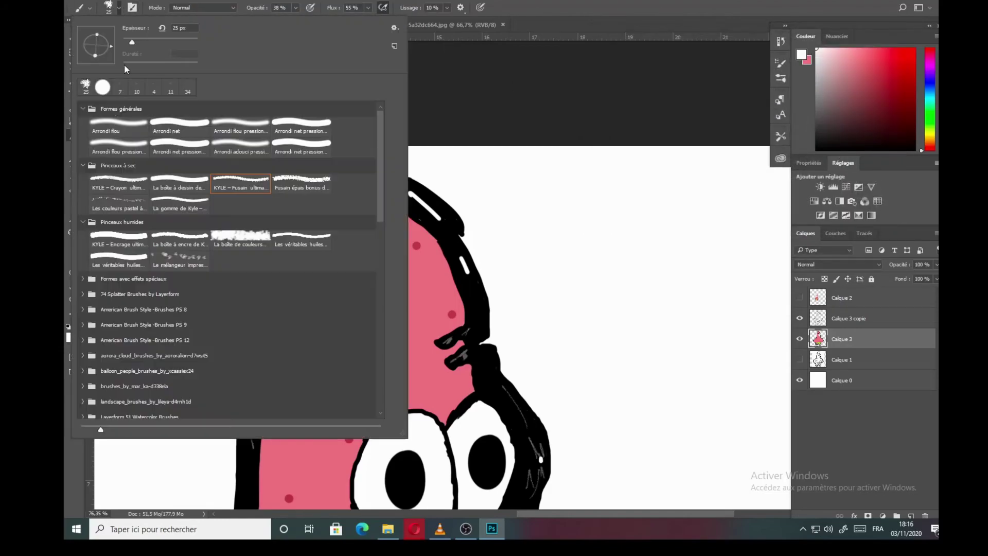
{"action": "left_click", "coordinate": [103, 90]}
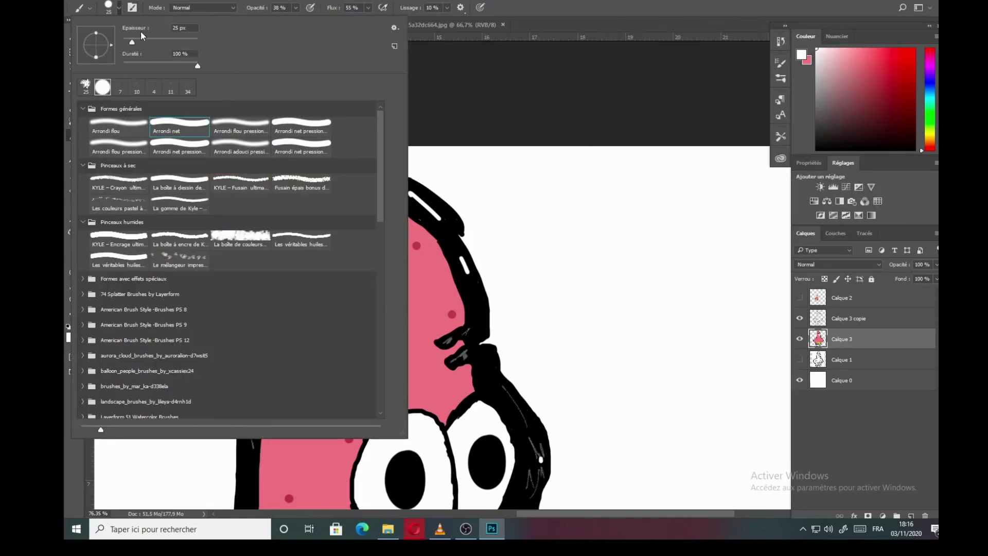
{"action": "left_click_drag", "start_coordinate": [130, 45], "coordinate": [129, 46]}
{"action": "left_click", "coordinate": [543, 9]}
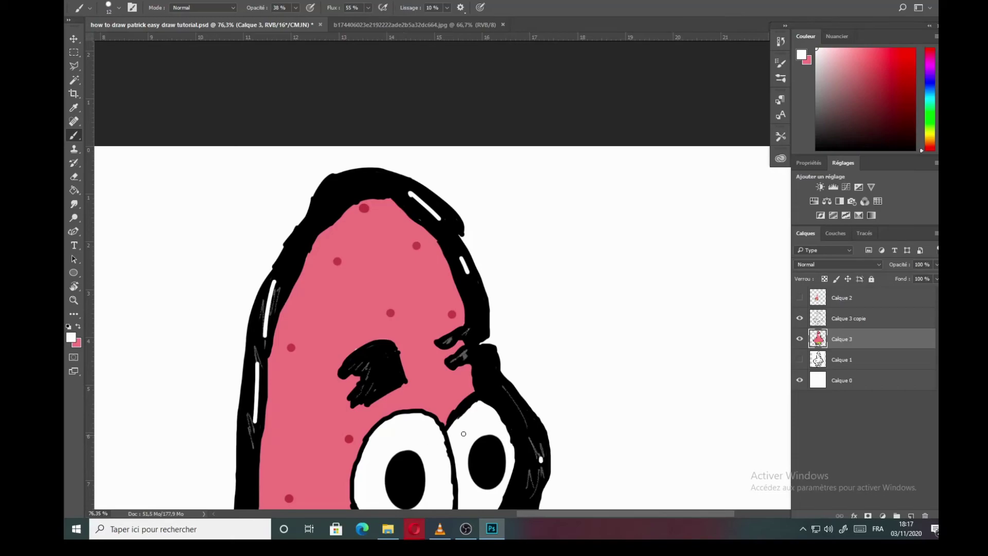
Step: On the Calque 3 copie layer, dab a small translucent white highlight in the upper left of each pupil
{"action": "scroll", "coordinate": [463, 434], "scroll_direction": "down", "scroll_amount": 4}
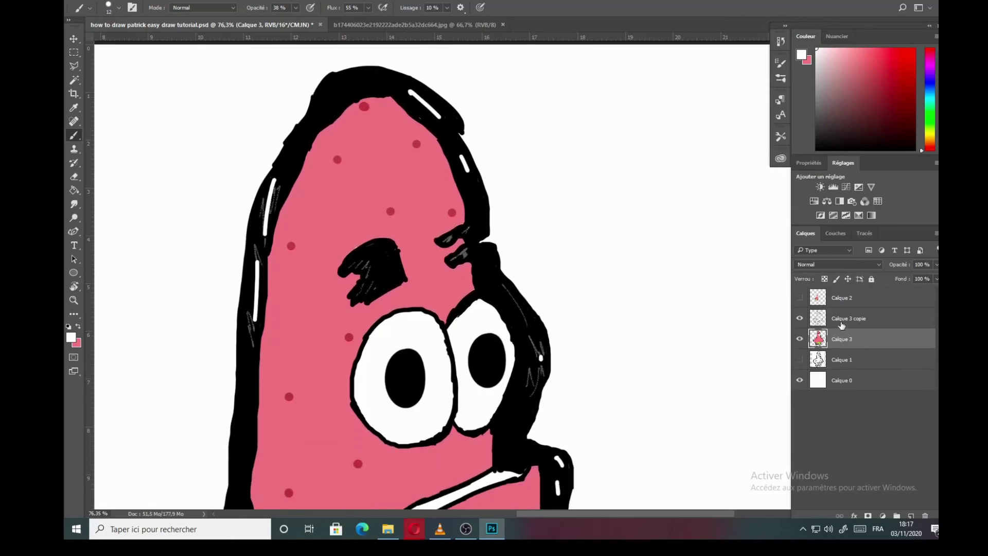
{"action": "left_click", "coordinate": [843, 321]}
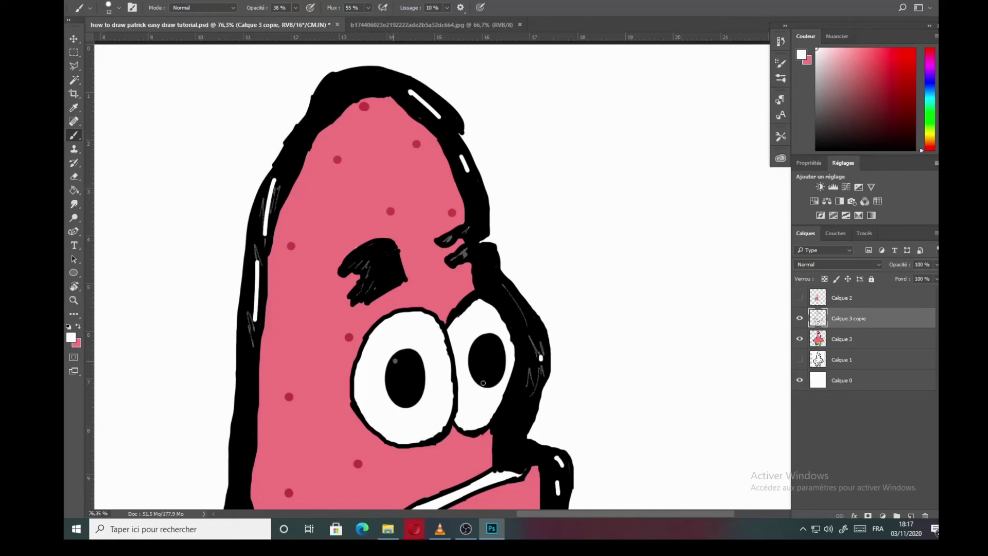
{"action": "key", "text": "ctrl+z"}
Step: Set the brush to 100% opacity and 32 px, and dab a larger highlight in each pupil
{"action": "left_click", "coordinate": [294, 9]}
{"action": "left_click_drag", "start_coordinate": [295, 20], "coordinate": [327, 20]}
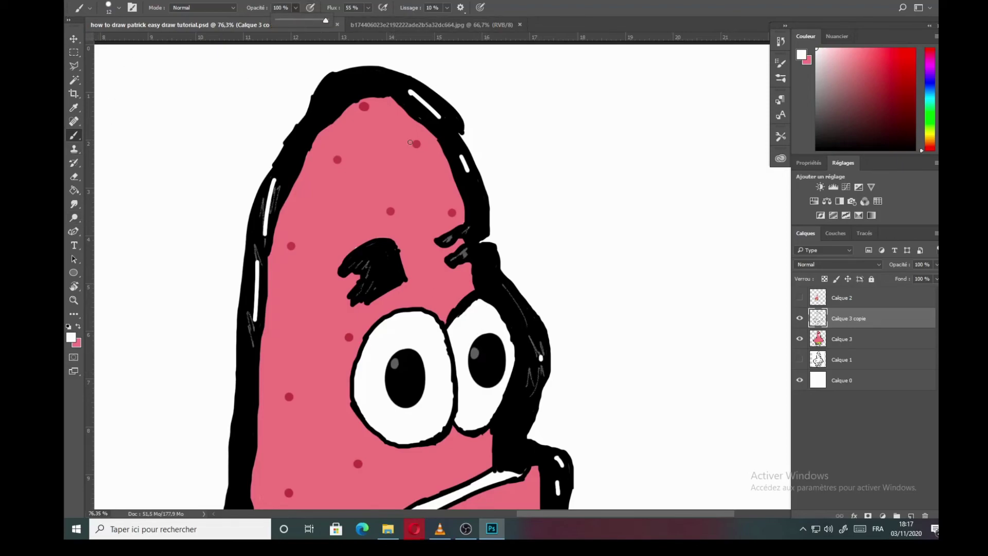
{"action": "left_click", "coordinate": [121, 9]}
{"action": "left_click", "coordinate": [135, 41]}
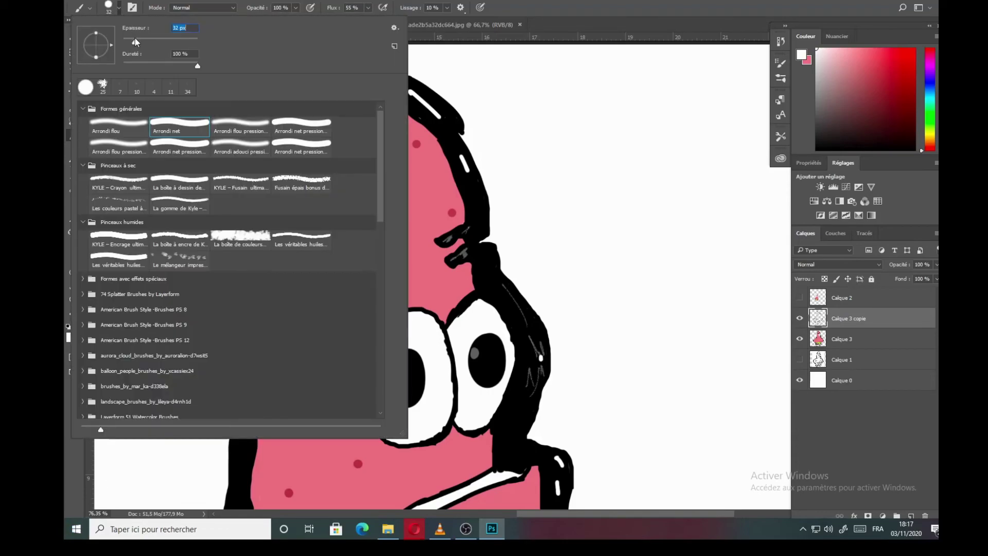
{"action": "key", "text": "Return"}
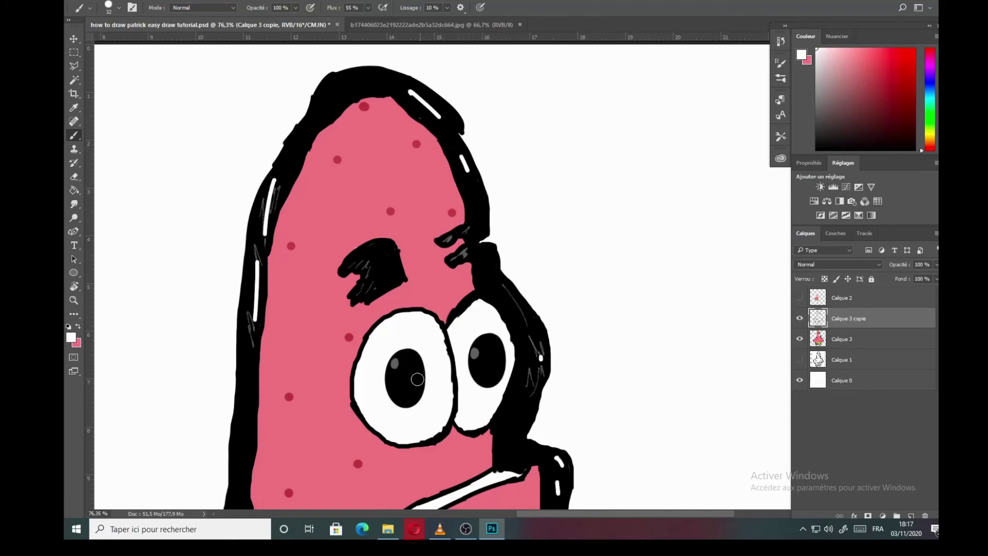
{"action": "left_click", "coordinate": [396, 372]}
{"action": "left_click", "coordinate": [476, 363]}
Step: Save the document and fit the whole drawing on the screen
{"action": "key", "text": "ctrl+s"}
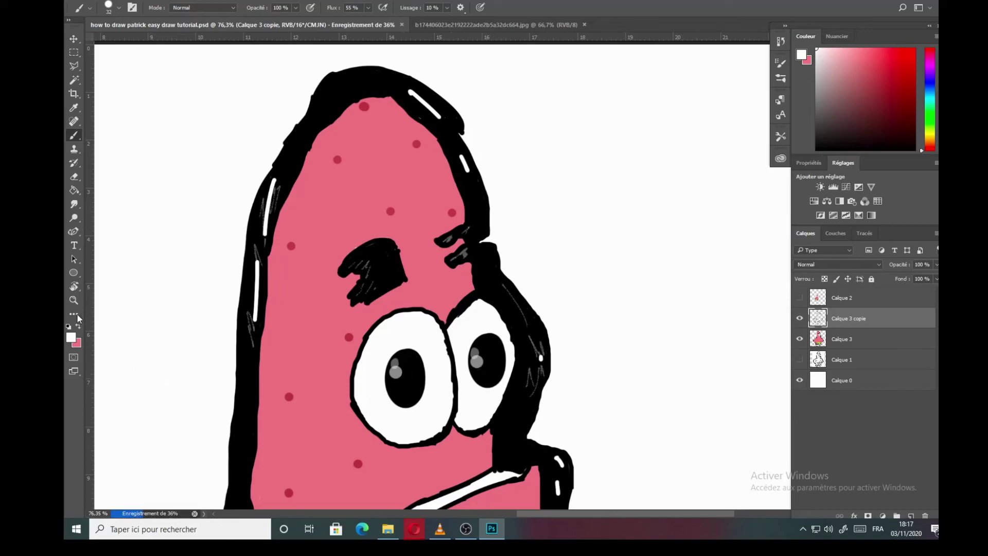
{"action": "left_click", "coordinate": [73, 300]}
{"action": "right_click", "coordinate": [491, 299]}
{"action": "left_click", "coordinate": [522, 309]}
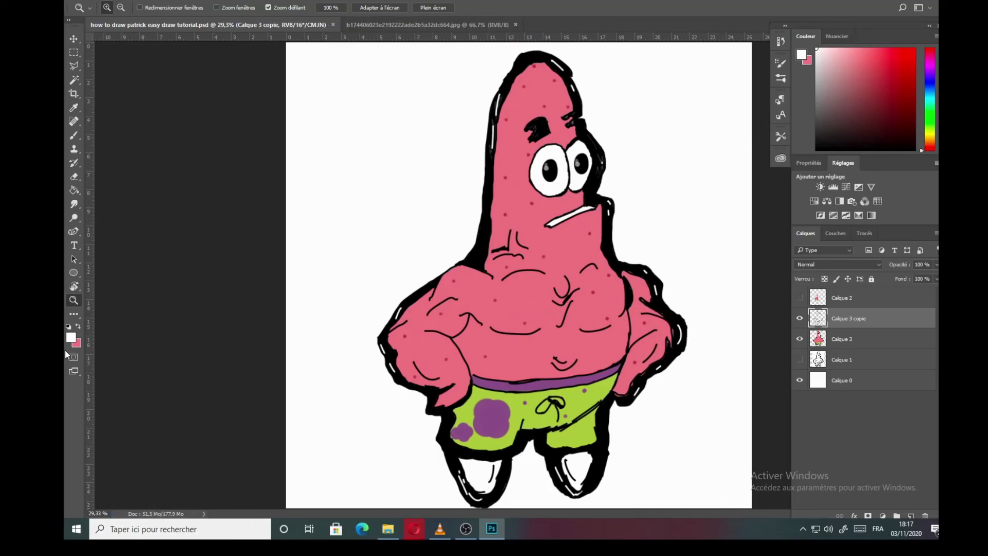
Step: Swap the foreground colour to pink and paint the inside of both feet on the Calque 3 layer
{"action": "left_click", "coordinate": [79, 328]}
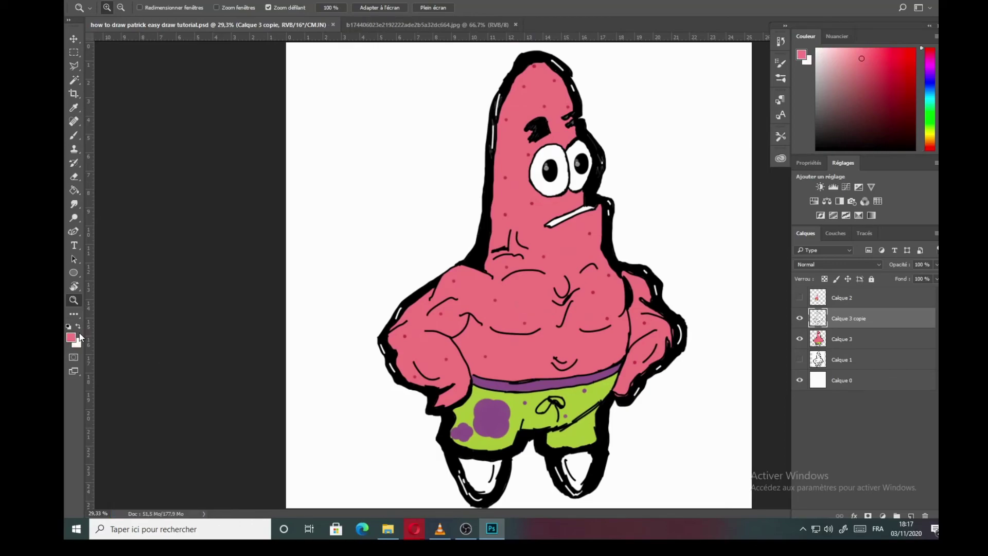
{"action": "left_click", "coordinate": [74, 137]}
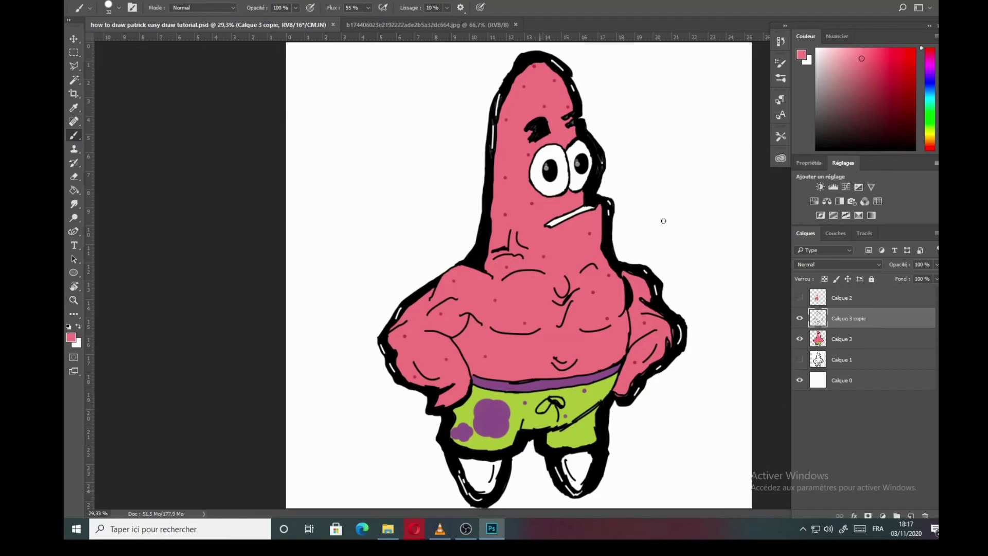
{"action": "left_click_drag", "start_coordinate": [569, 472], "coordinate": [565, 465]}
{"action": "key", "text": "ctrl+z"}
{"action": "left_click", "coordinate": [829, 340]}
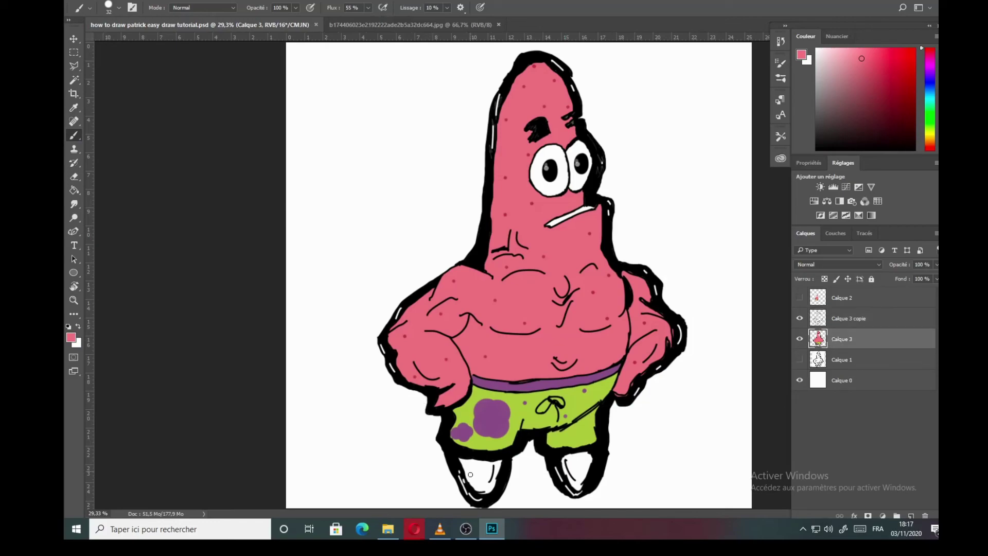
{"action": "mouse_move", "coordinate": [472, 476]}
{"action": "left_mouse_down"}
{"action": "mouse_move", "coordinate": [465, 465]}
{"action": "mouse_move", "coordinate": [468, 481]}
{"action": "mouse_move", "coordinate": [487, 492]}
{"action": "mouse_move", "coordinate": [499, 461]}
{"action": "mouse_move", "coordinate": [486, 492]}
{"action": "mouse_move", "coordinate": [499, 462]}
{"action": "mouse_move", "coordinate": [489, 489]}
{"action": "mouse_move", "coordinate": [472, 484]}
{"action": "mouse_move", "coordinate": [480, 473]}
{"action": "mouse_move", "coordinate": [467, 459]}
{"action": "mouse_move", "coordinate": [495, 472]}
{"action": "left_mouse_up"}
{"action": "mouse_move", "coordinate": [570, 463]}
{"action": "left_mouse_down"}
{"action": "mouse_move", "coordinate": [589, 455]}
{"action": "mouse_move", "coordinate": [577, 488]}
{"action": "mouse_move", "coordinate": [570, 460]}
{"action": "mouse_move", "coordinate": [584, 476]}
{"action": "left_mouse_up"}
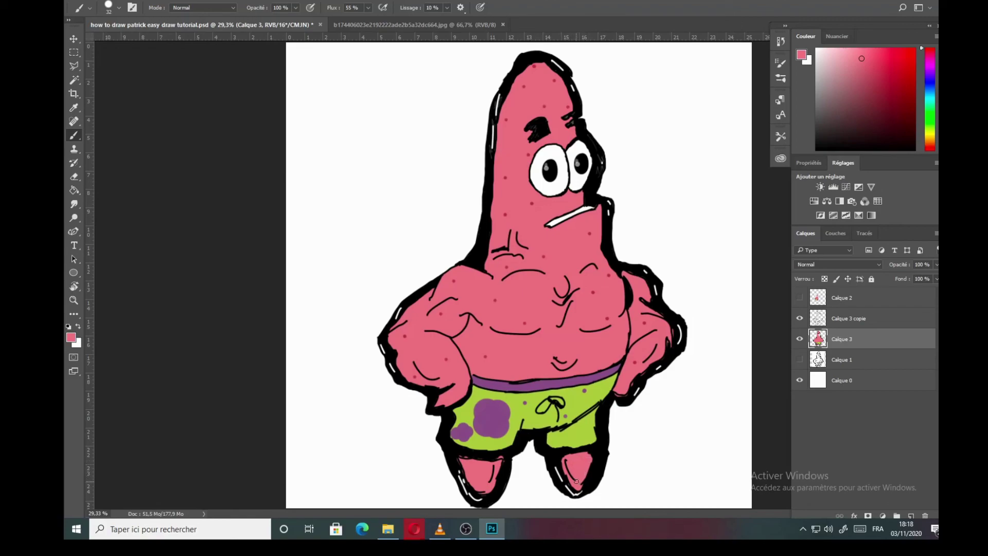
Step: Set the foreground colour to the black sampled from the outline, and save the document
{"action": "left_click", "coordinate": [71, 337]}
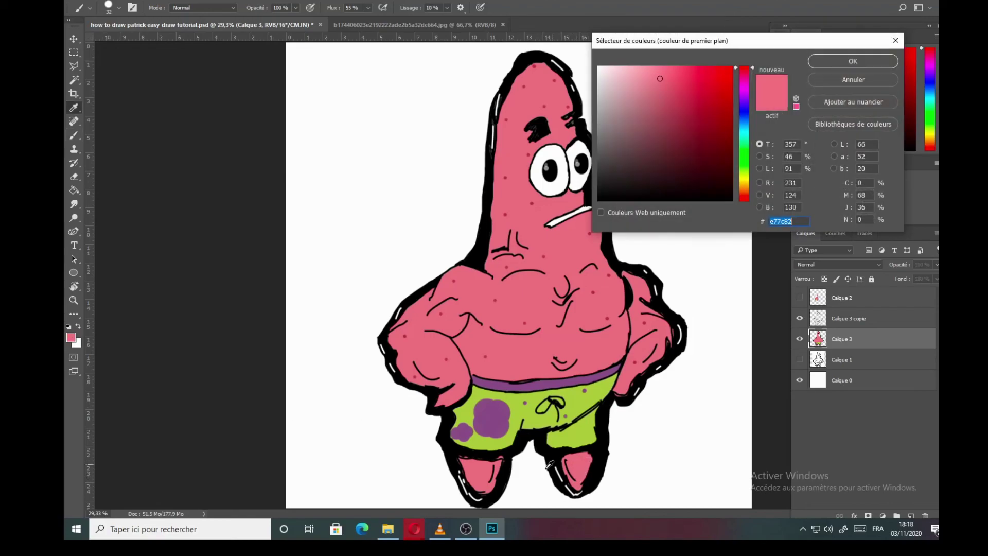
{"action": "left_click", "coordinate": [448, 453]}
{"action": "left_click", "coordinate": [852, 62]}
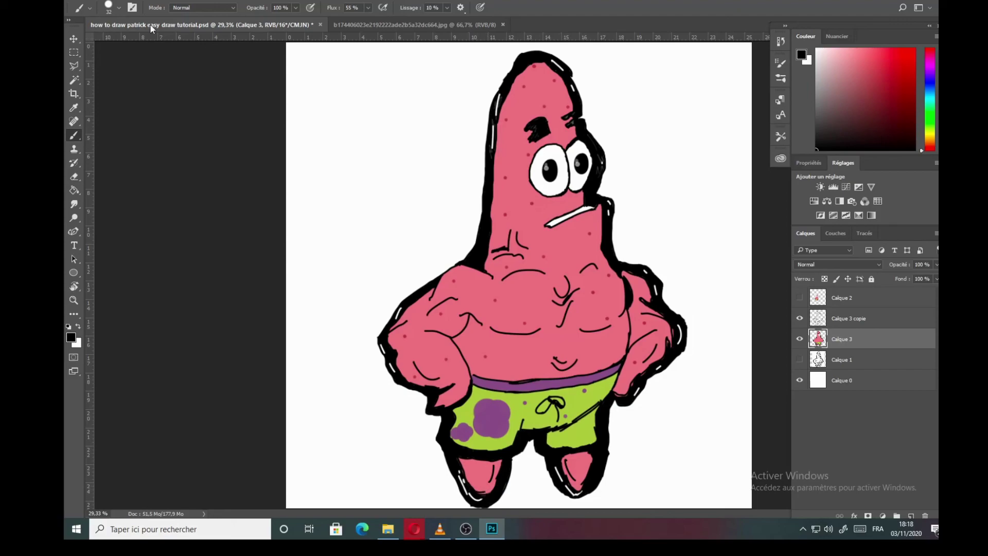
{"action": "left_click", "coordinate": [73, 39]}
{"action": "key", "text": "ctrl+s"}
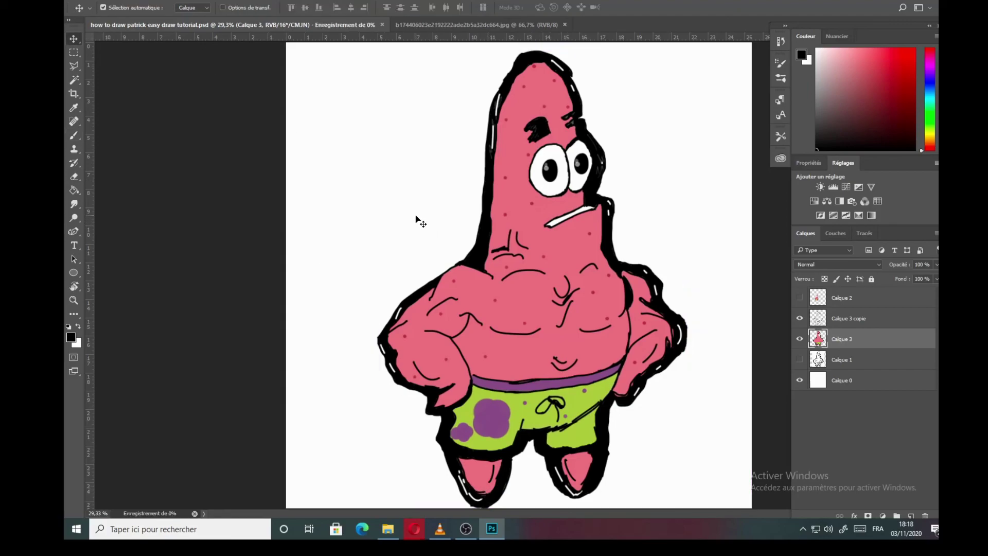